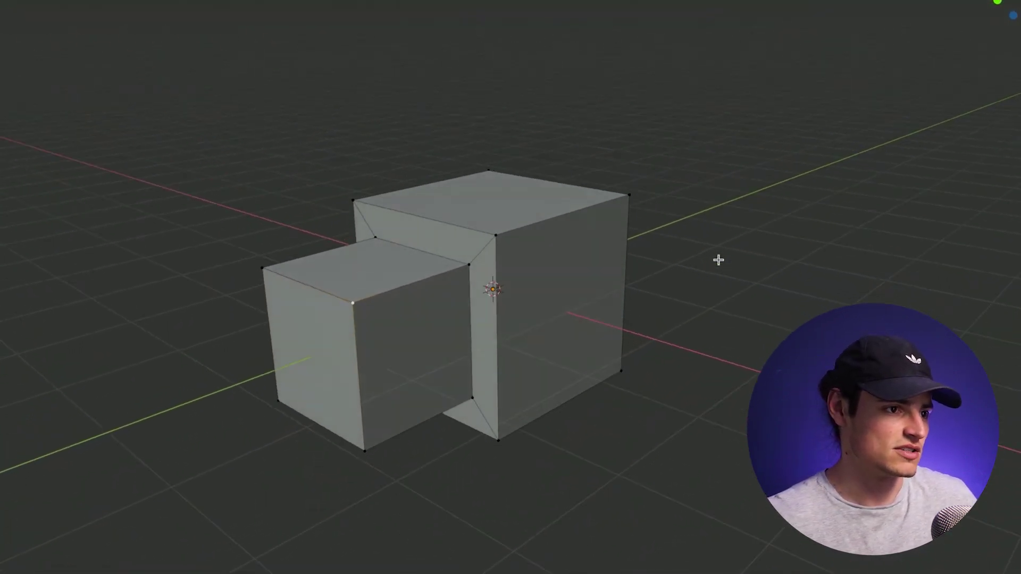
# Add a Subdivision Surface to the joined cubes, then extrude a top cage vertex and drag it outward
pyautogui.hotkey('ctrl', '2')
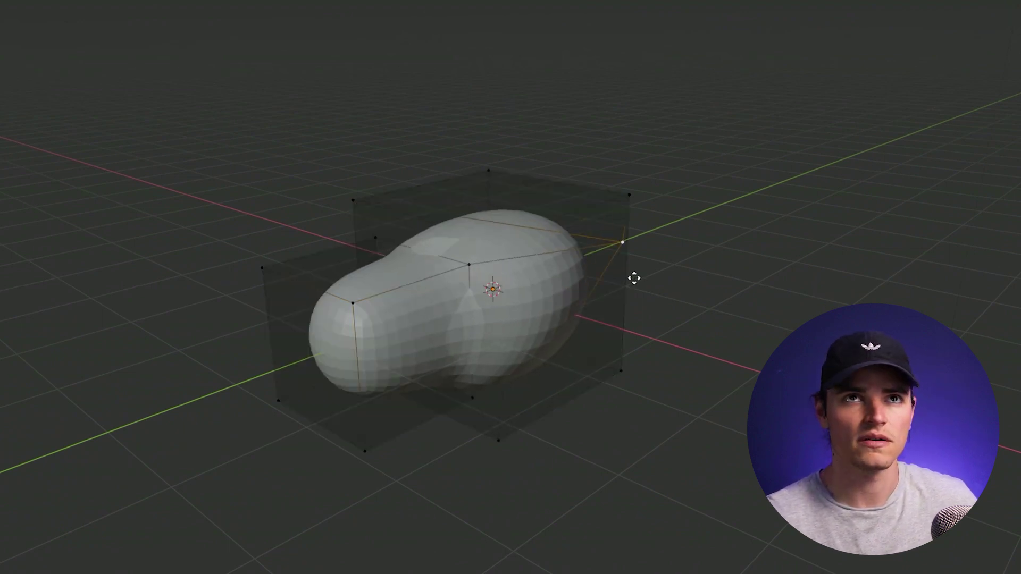
pyautogui.click(508, 211)
pyautogui.press('e')
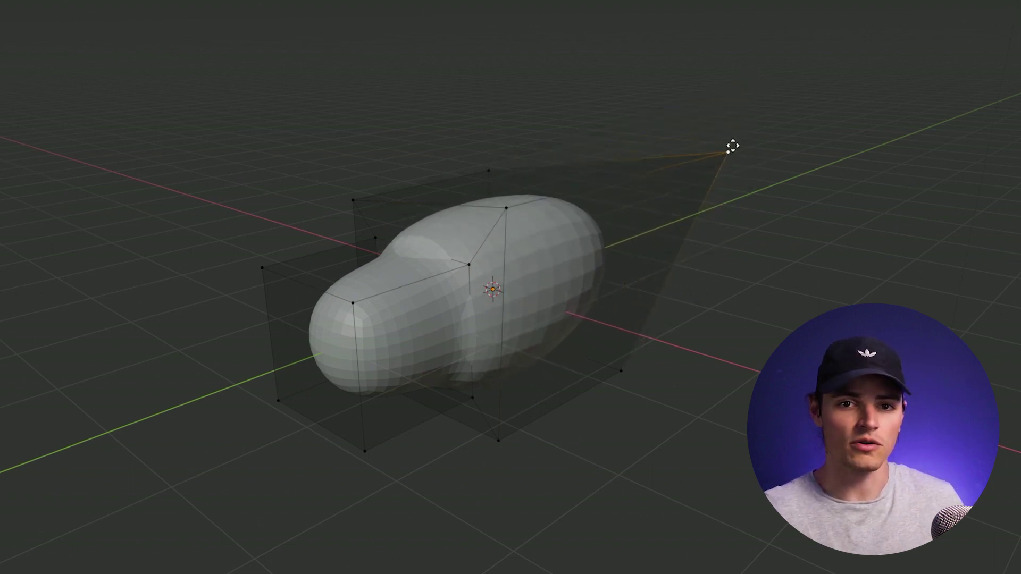
pyautogui.click(731, 122)
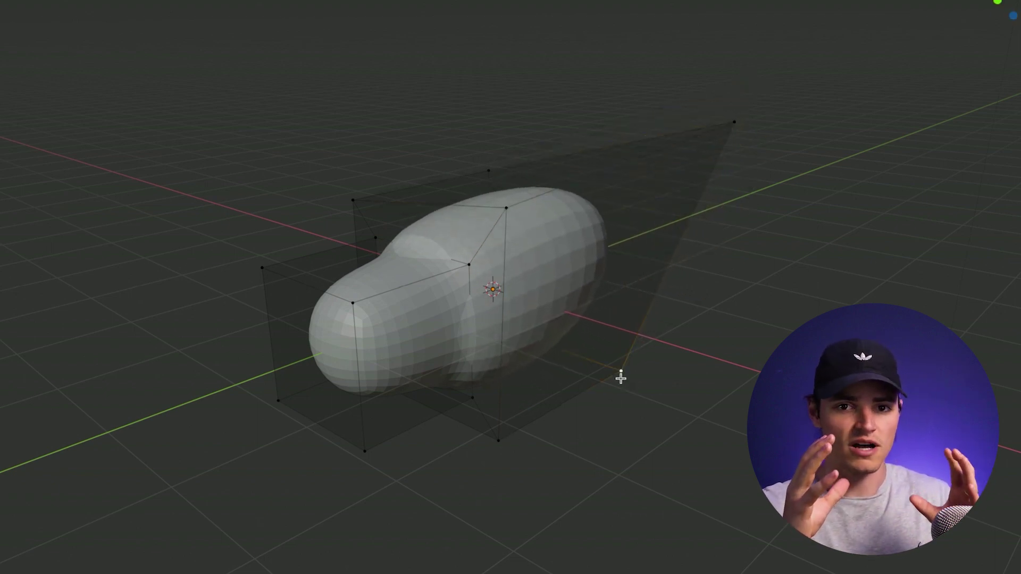
pyautogui.moveTo(621, 375); pyautogui.dragTo(788, 529)
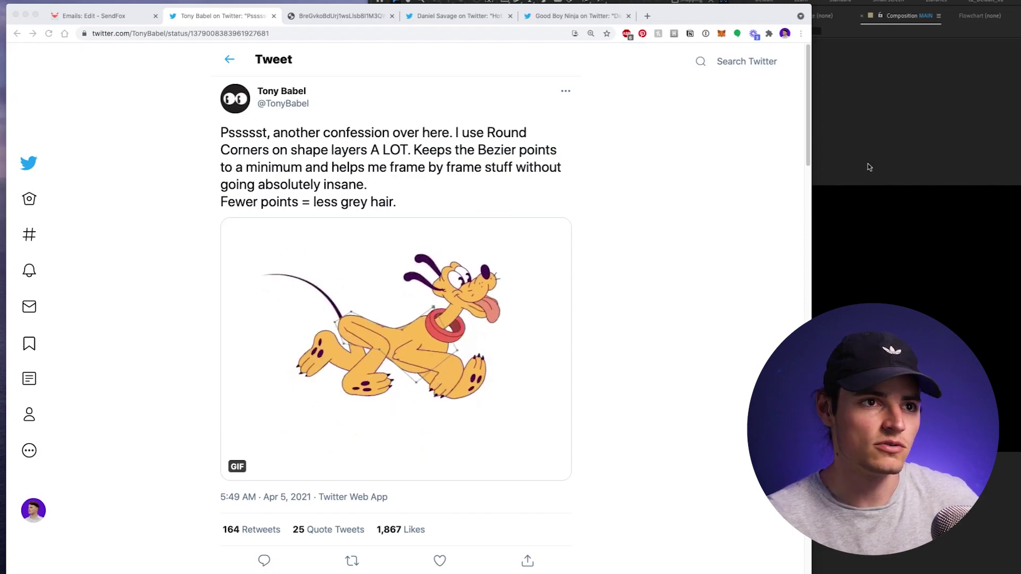
# In the Standard workspace, draw a rectangle shape layer in the MAIN composition
pyautogui.click(843, 128)
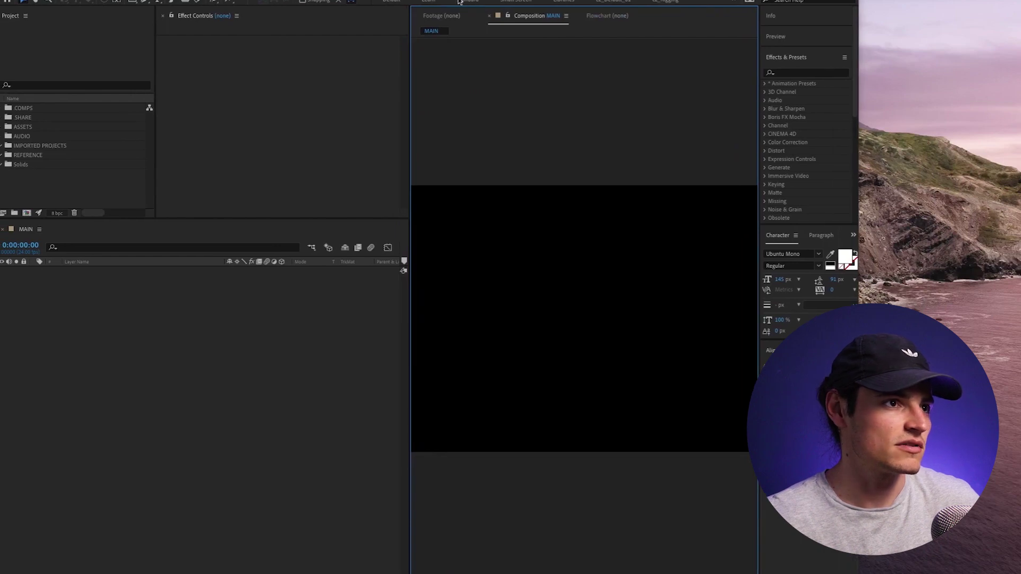
pyautogui.click(460, 2)
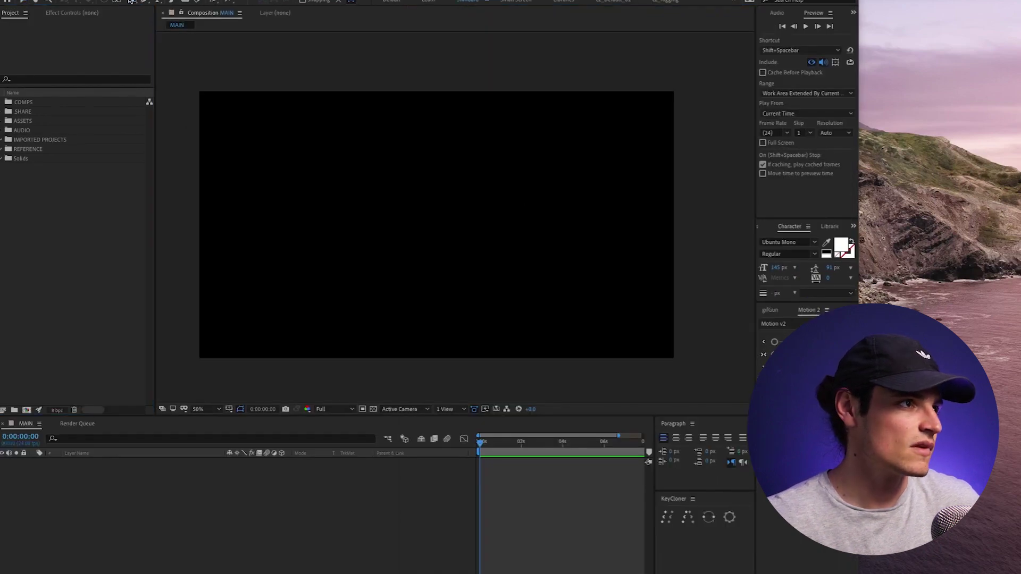
pyautogui.click(131, 1)
pyautogui.moveTo(386, 186); pyautogui.dragTo(486, 269)
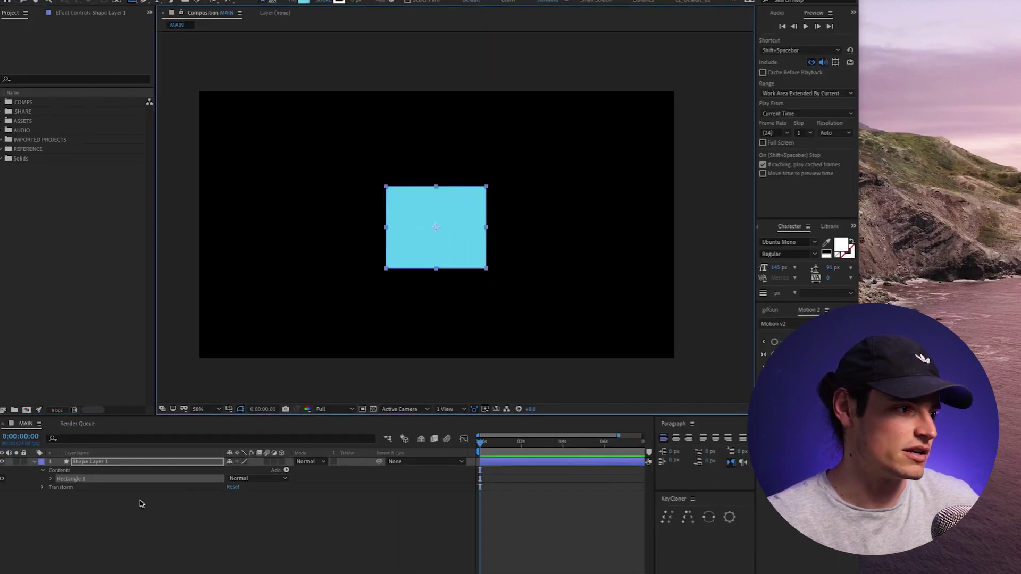
pyautogui.click(51, 479)
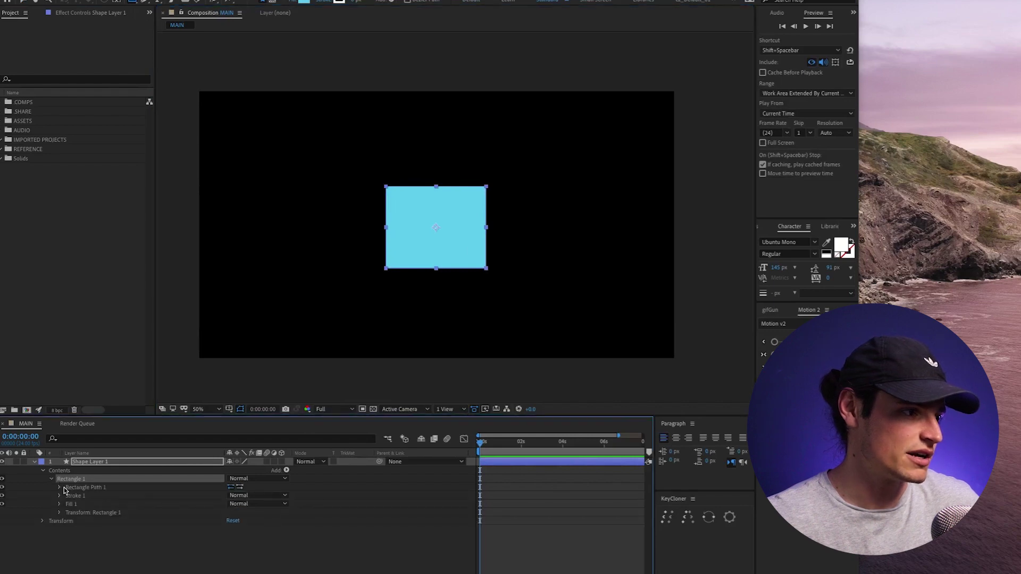
pyautogui.click(59, 487)
# Set the rectangle's fill colour to white and zoom the view to 100%
pyautogui.click(307, 2)
pyautogui.moveTo(565, 321); pyautogui.dragTo(443, 226)
pyautogui.click(699, 254)
pyautogui.press('.')
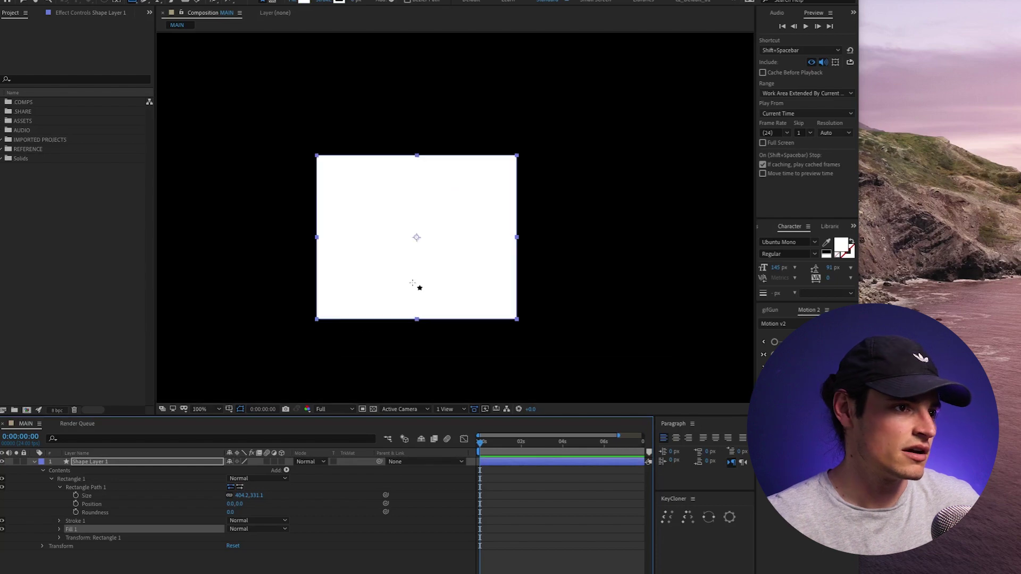
# Convert Rectangle Path 1 to a Bezier path and select Path 1 for vertex editing
pyautogui.rightClick(87, 493)
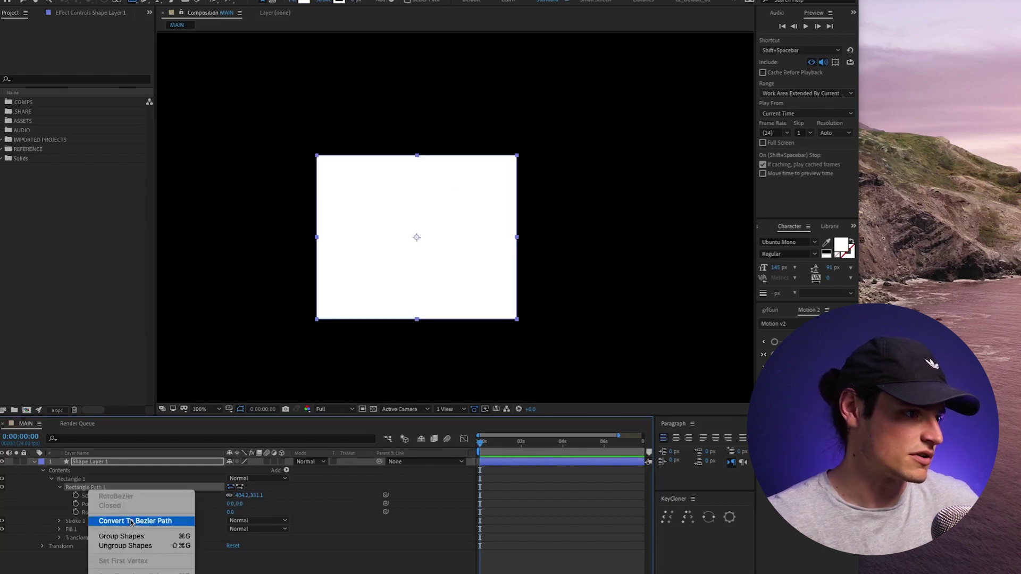
pyautogui.click(133, 520)
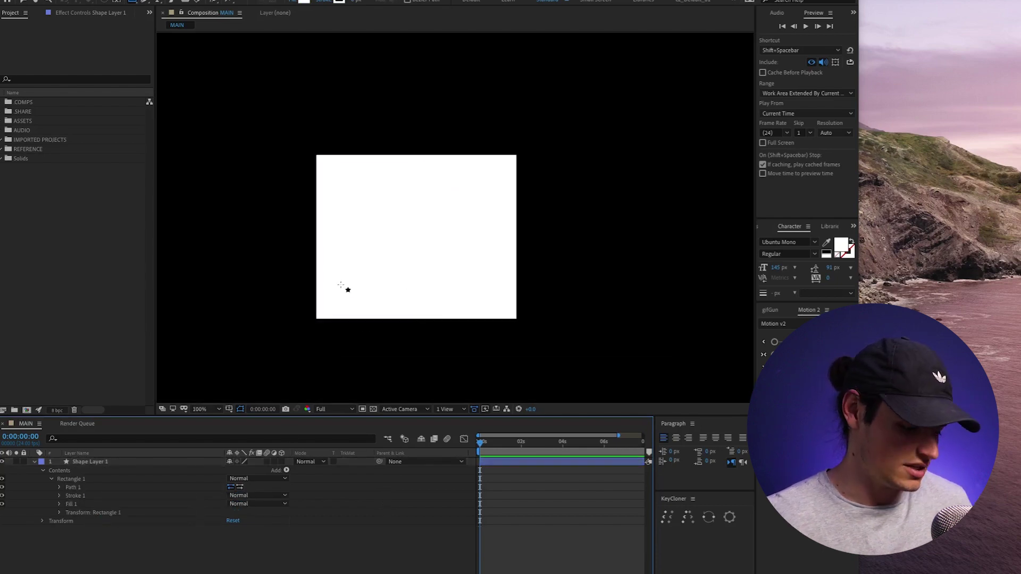
pyautogui.press('v')
pyautogui.click(360, 268)
pyautogui.click(315, 303)
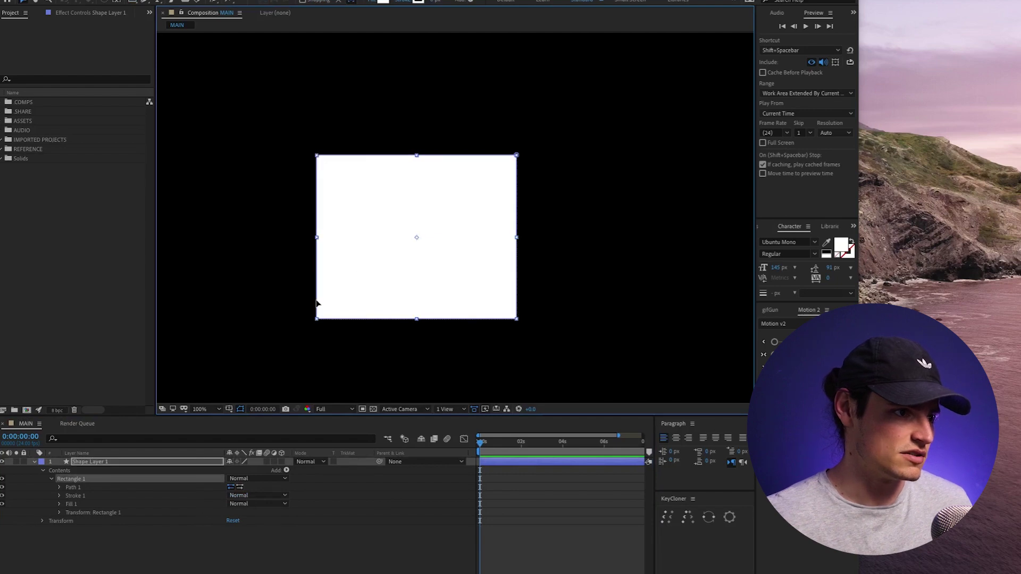
pyautogui.click(316, 311)
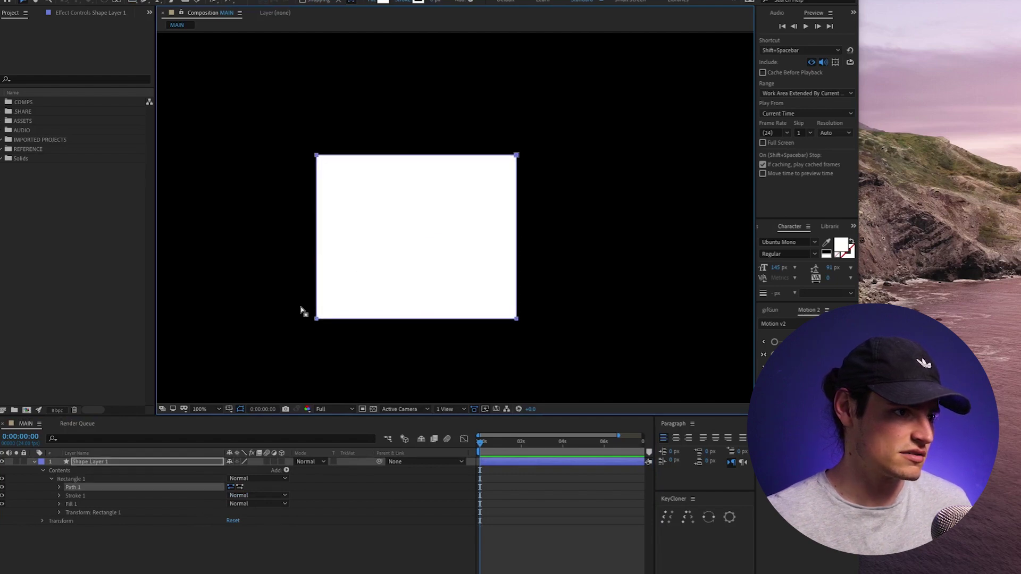
# Drag the bottom-left, bottom-right and top-right corners to slant the shape into a parallelogram
pyautogui.moveTo(318, 316); pyautogui.dragTo(261, 377)
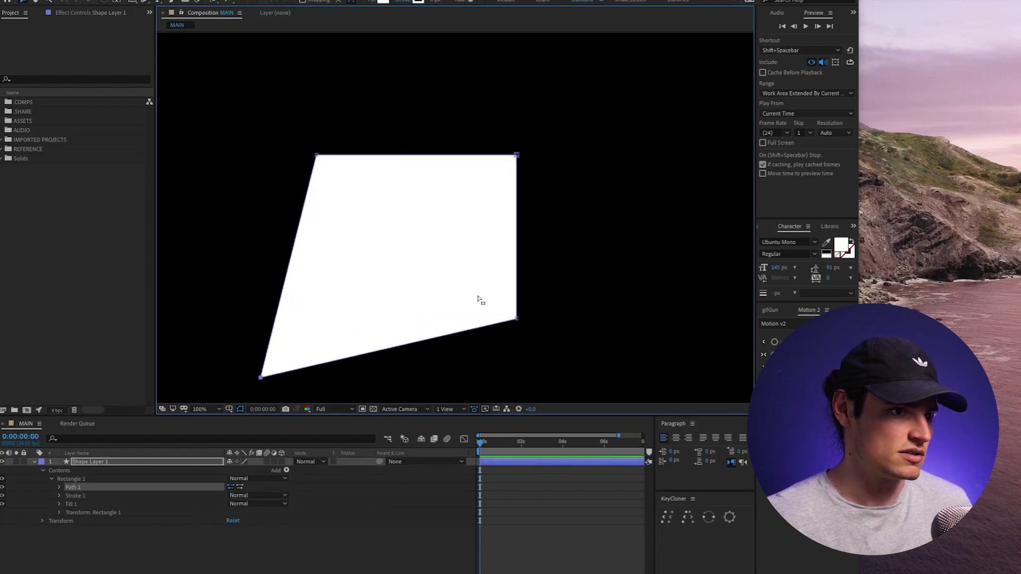
pyautogui.moveTo(517, 319); pyautogui.dragTo(448, 259)
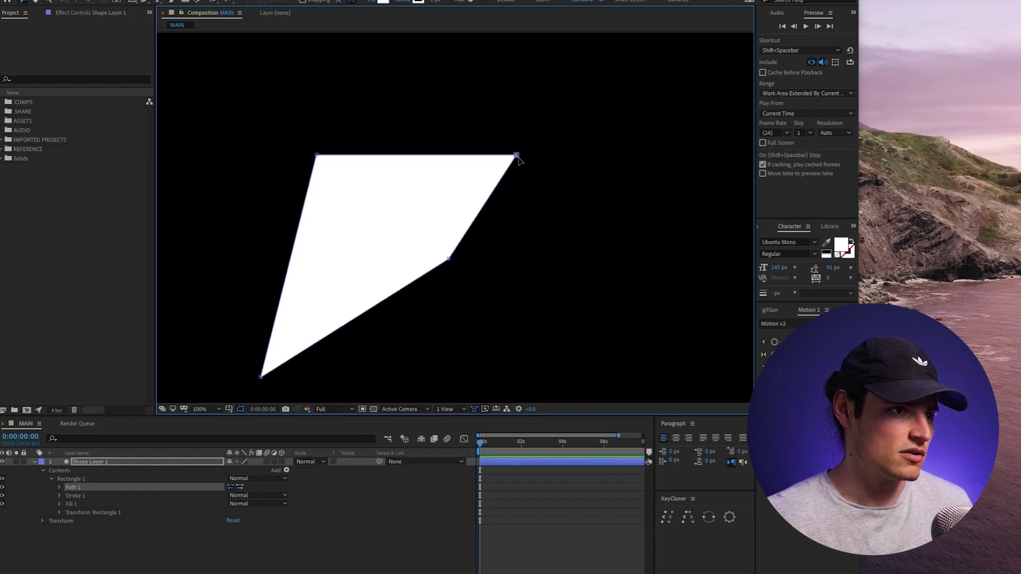
pyautogui.moveTo(516, 156); pyautogui.dragTo(481, 75)
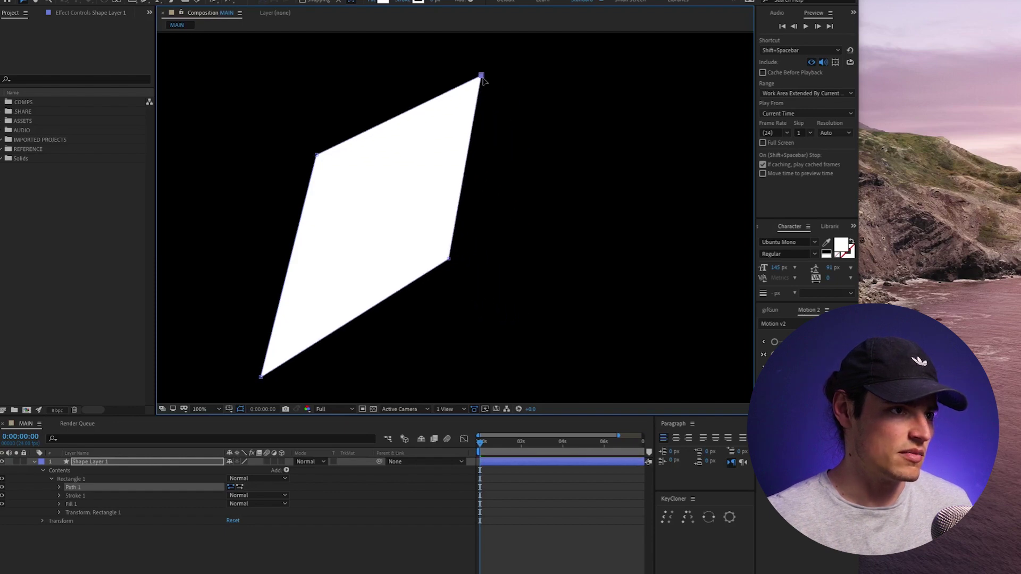
pyautogui.click(59, 488)
pyautogui.click(69, 480)
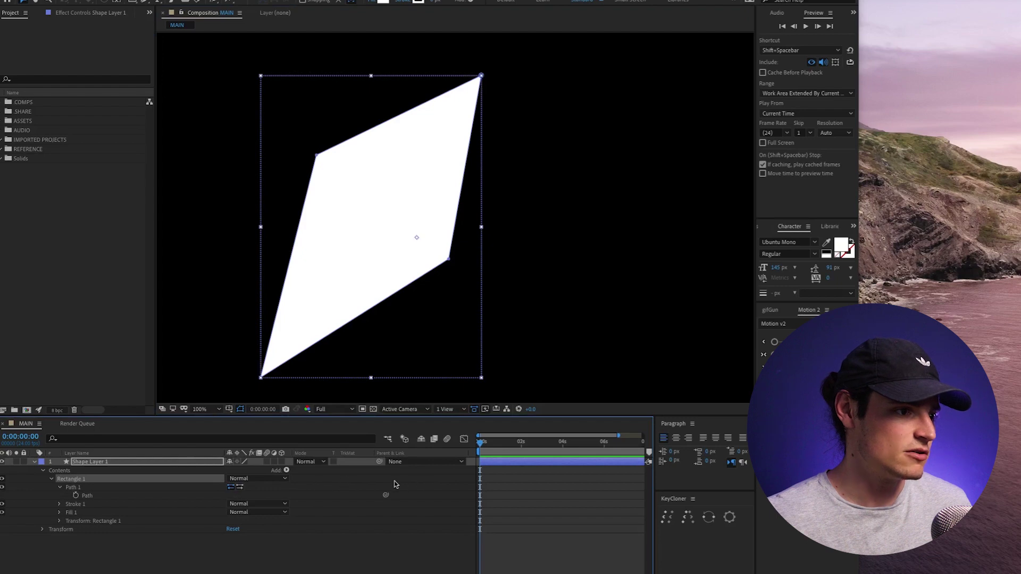
pyautogui.click(287, 471)
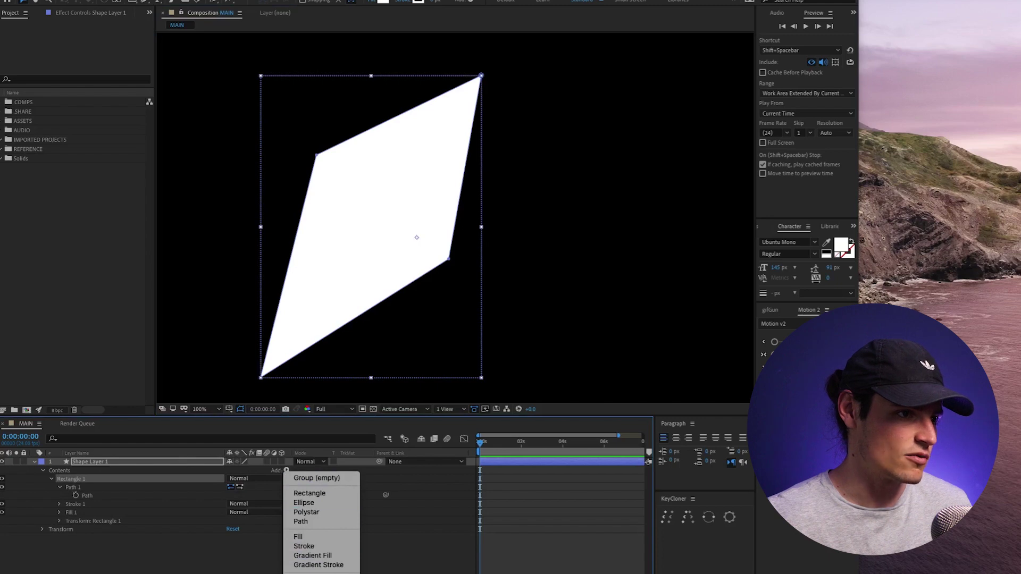
# Add Round Corners to the rectangle group and set its radius to 136
pyautogui.click(316, 572)
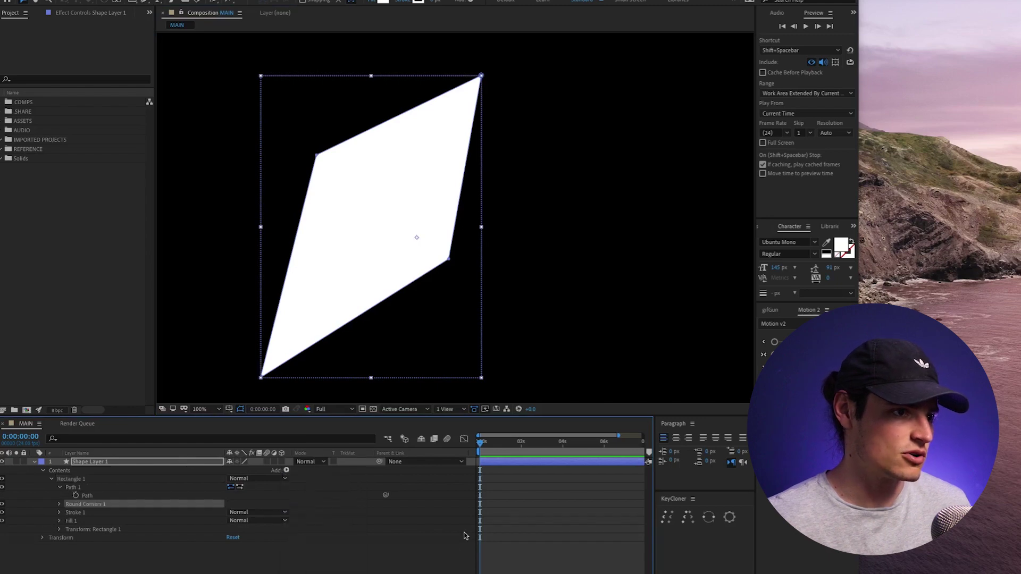
pyautogui.click(60, 504)
pyautogui.moveTo(232, 513); pyautogui.dragTo(318, 500)
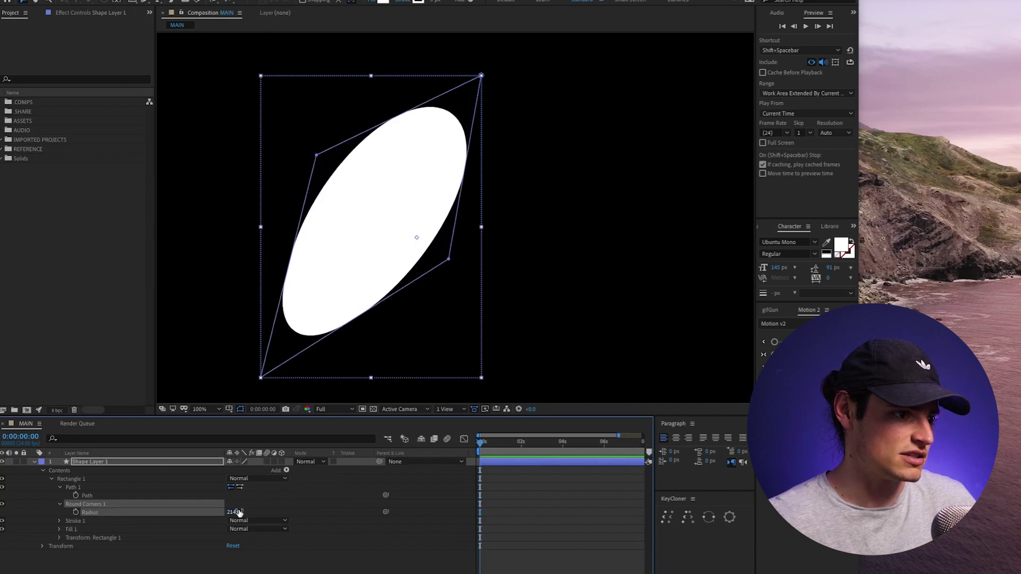
pyautogui.moveTo(238, 512); pyautogui.dragTo(205, 512)
# Drag the path's corner and top points to make the rounded shape lopsided
pyautogui.click(319, 372)
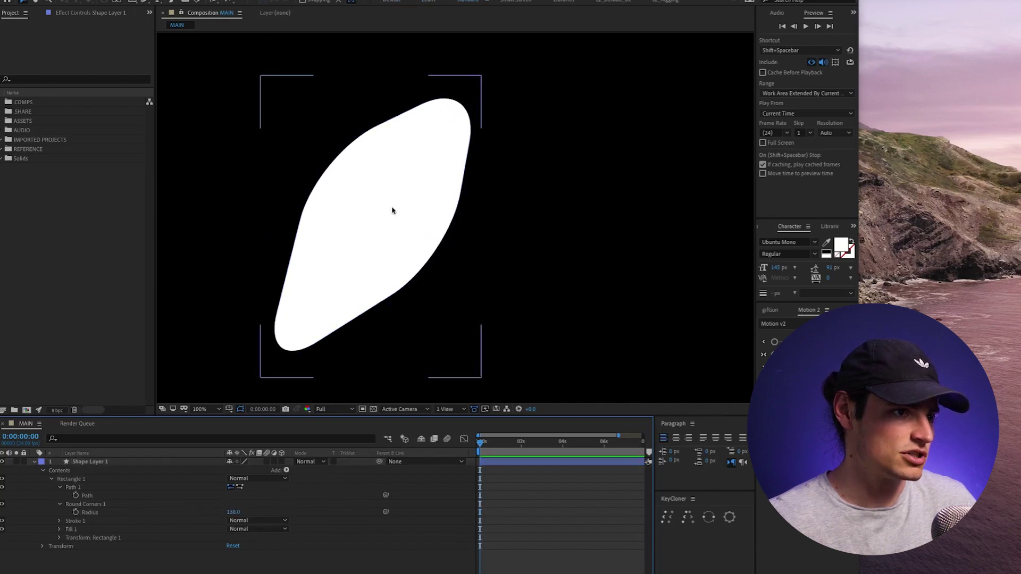
pyautogui.click(392, 211)
pyautogui.click(447, 261)
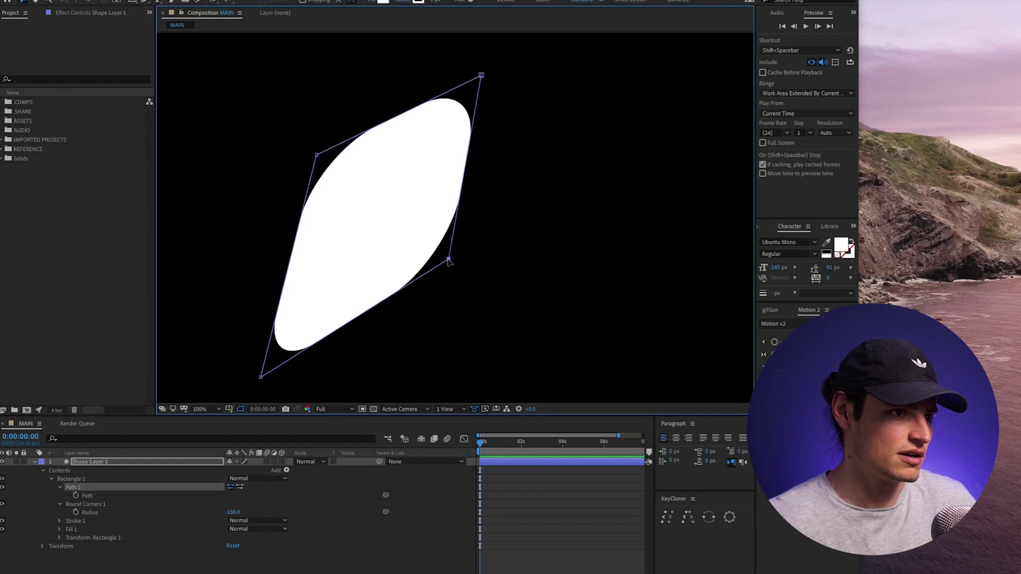
pyautogui.moveTo(447, 261); pyautogui.dragTo(650, 338)
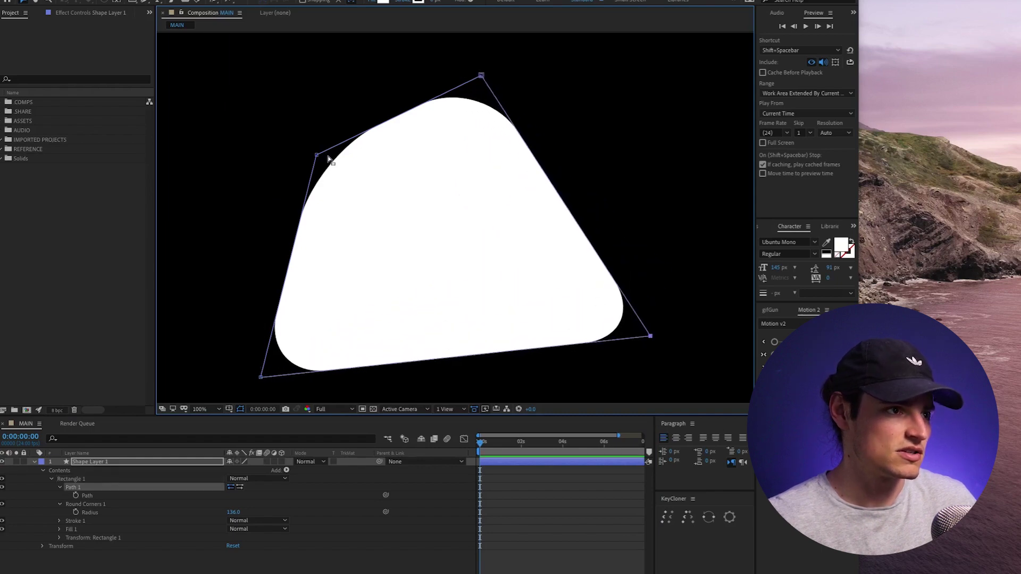
pyautogui.moveTo(317, 158); pyautogui.dragTo(505, 271)
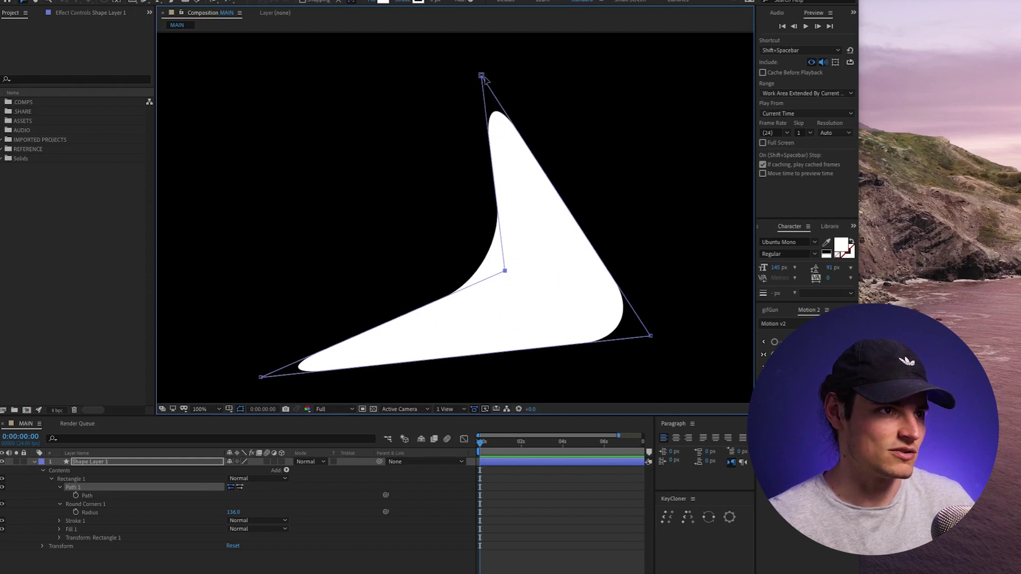
pyautogui.moveTo(484, 78)
pyautogui.mouseDown()
pyautogui.moveTo(404, 85)
pyautogui.moveTo(468, 77)
pyautogui.moveTo(600, 125)
pyautogui.moveTo(575, 100)
pyautogui.moveTo(501, 67)
pyautogui.mouseUp()
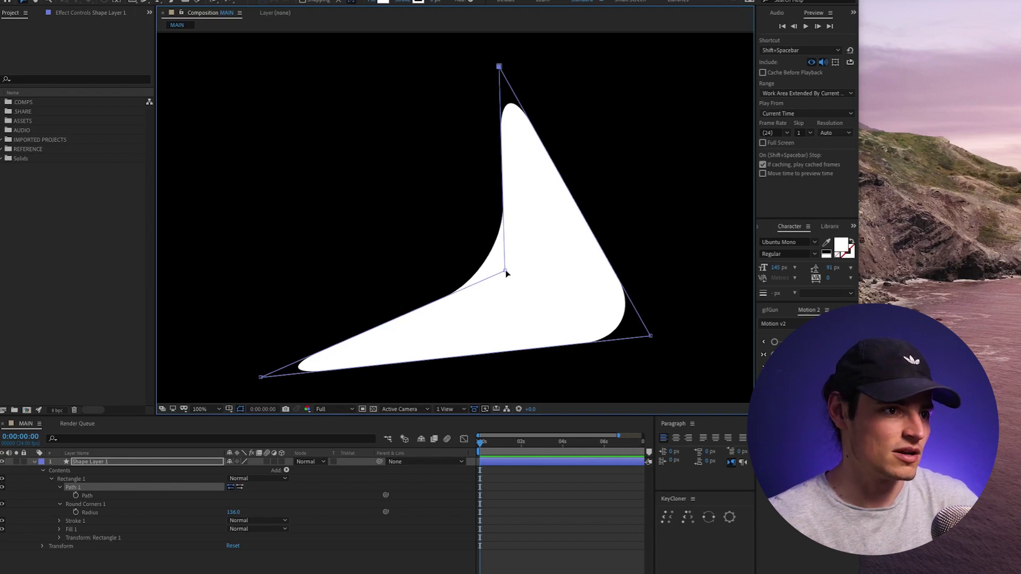
pyautogui.moveTo(506, 273); pyautogui.dragTo(283, 166)
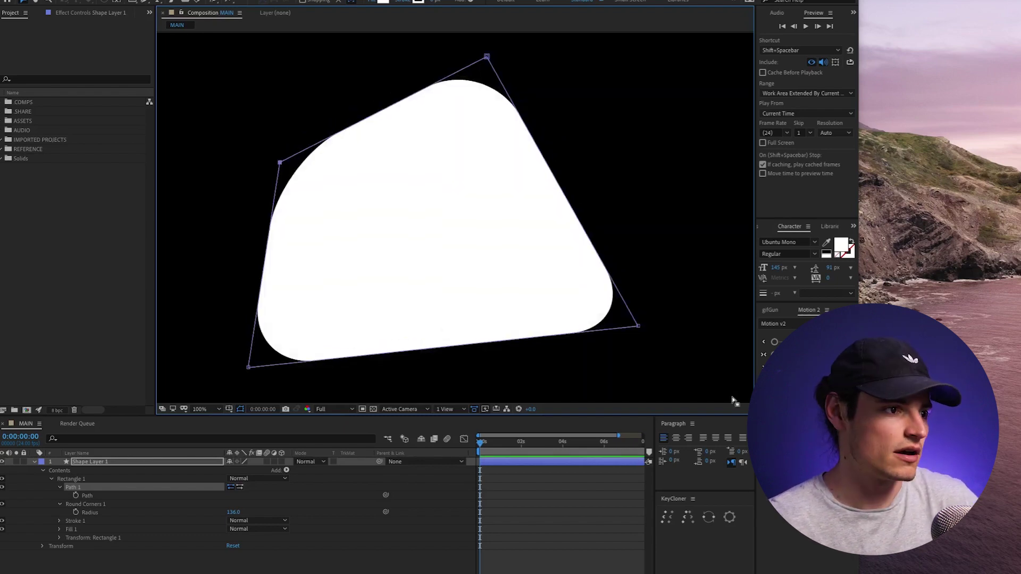
pyautogui.scroll(-2, 733, 400)
# Open the Window menu to locate the Create Nulls From Paths.jsx script
pyautogui.scroll(4, 536, 276)
pyautogui.scroll(-2, 536, 273)
pyautogui.scroll(1, 537, 282)
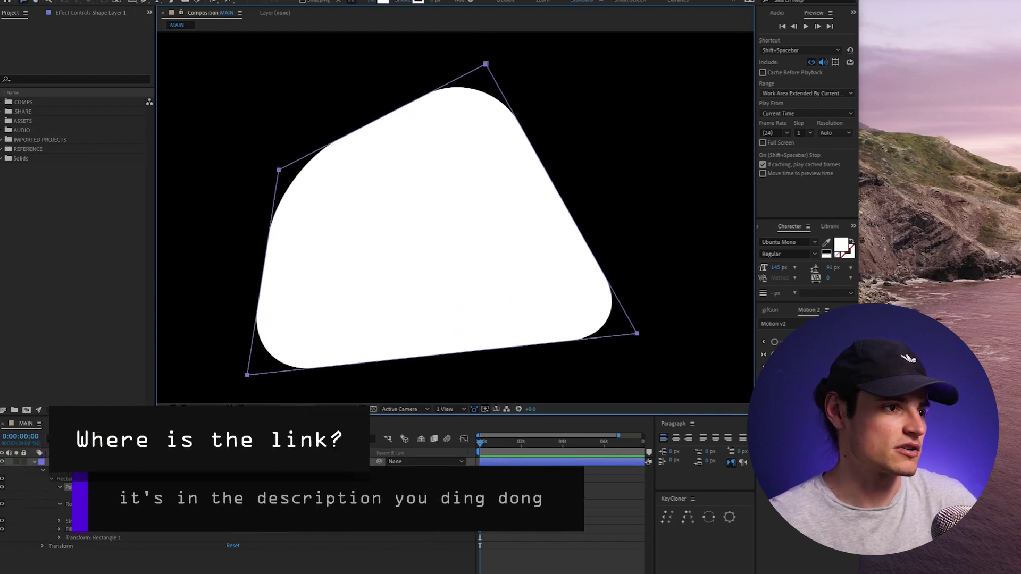
pyautogui.click(274, 0)
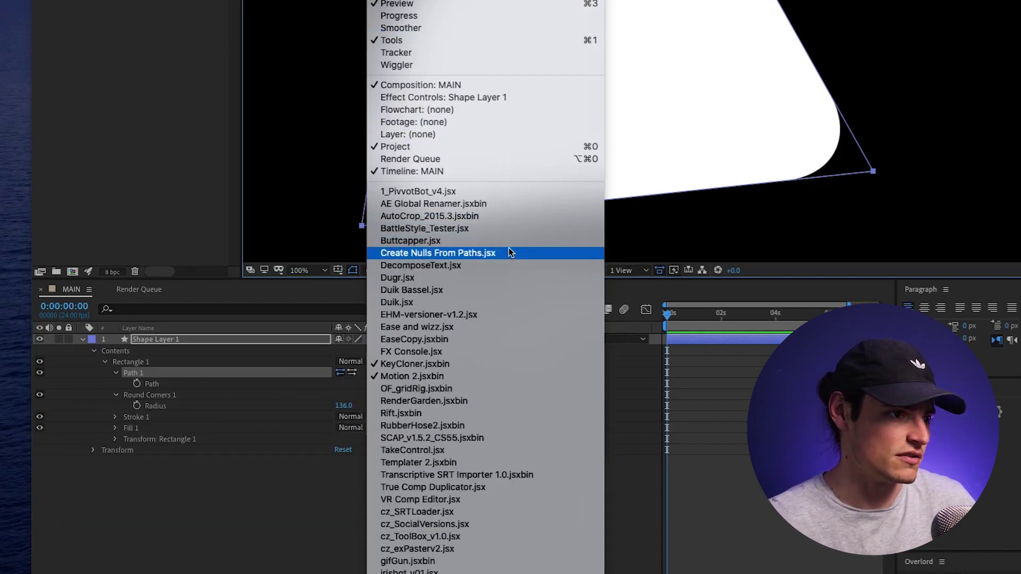
# Run Create Nulls From Paths.jsx and create Points Follow Nulls for the shape's Path
pyautogui.click(509, 250)
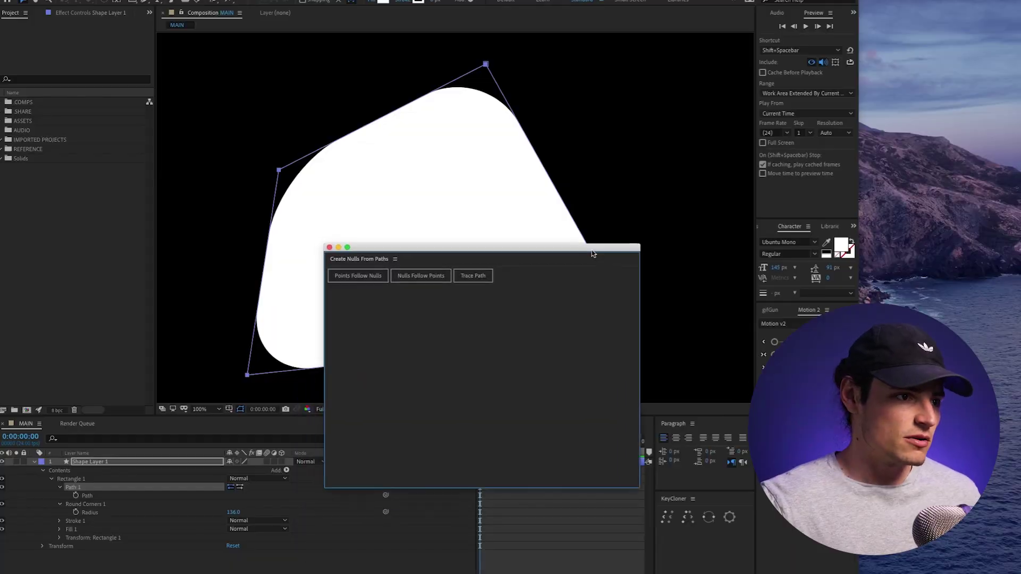
pyautogui.moveTo(593, 254); pyautogui.dragTo(733, 367)
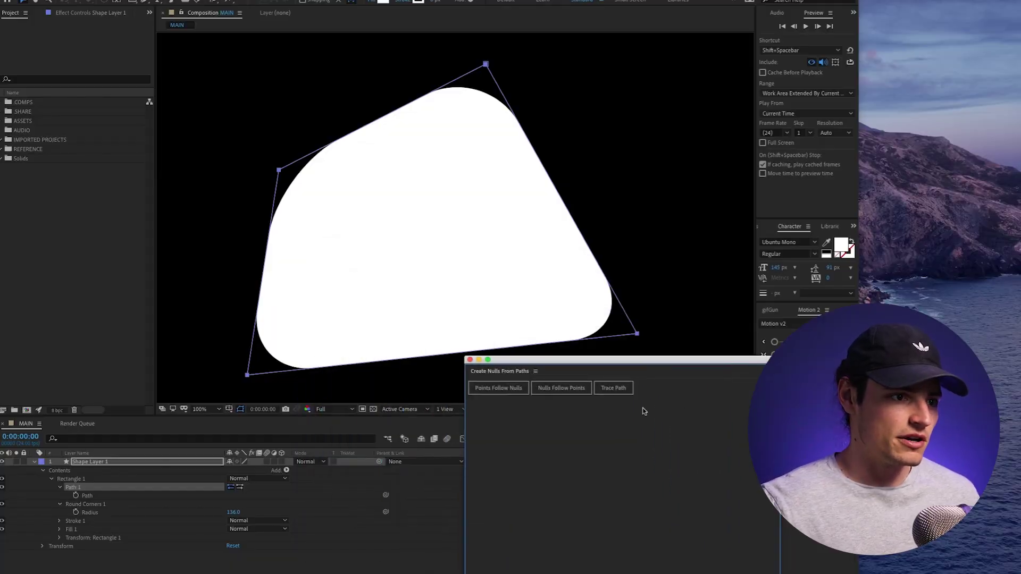
pyautogui.click(513, 395)
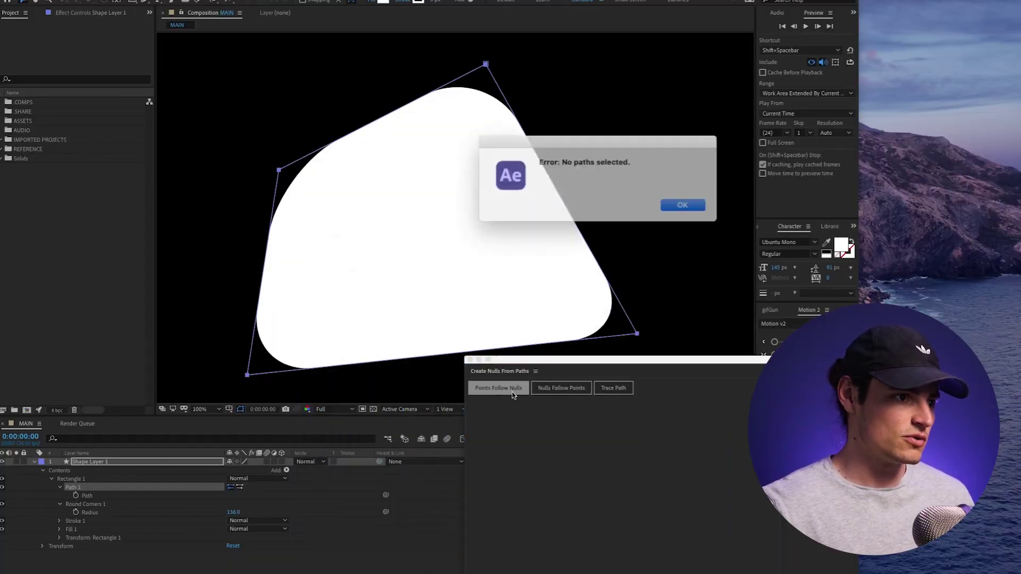
pyautogui.click(671, 202)
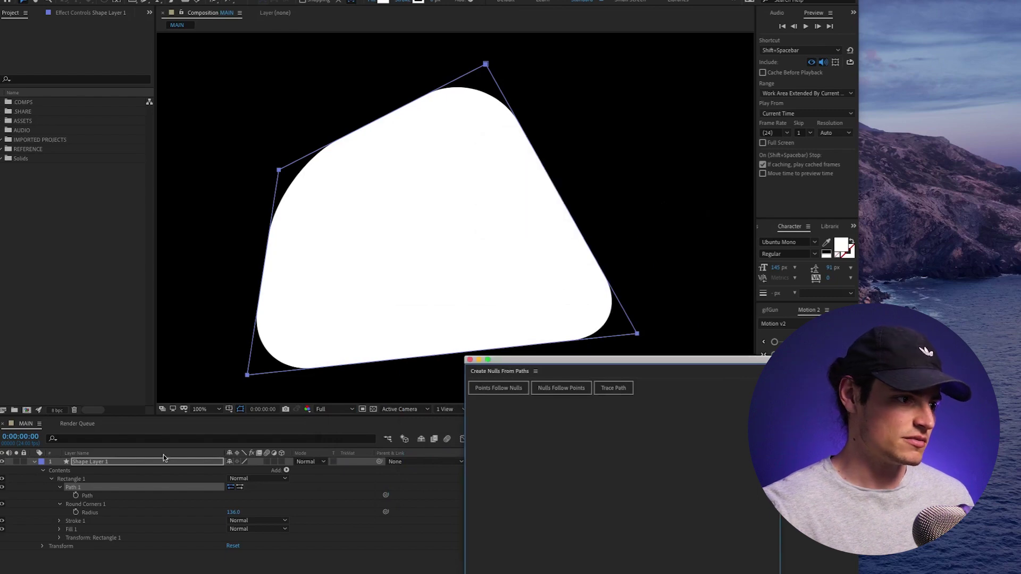
pyautogui.click(161, 493)
pyautogui.click(481, 395)
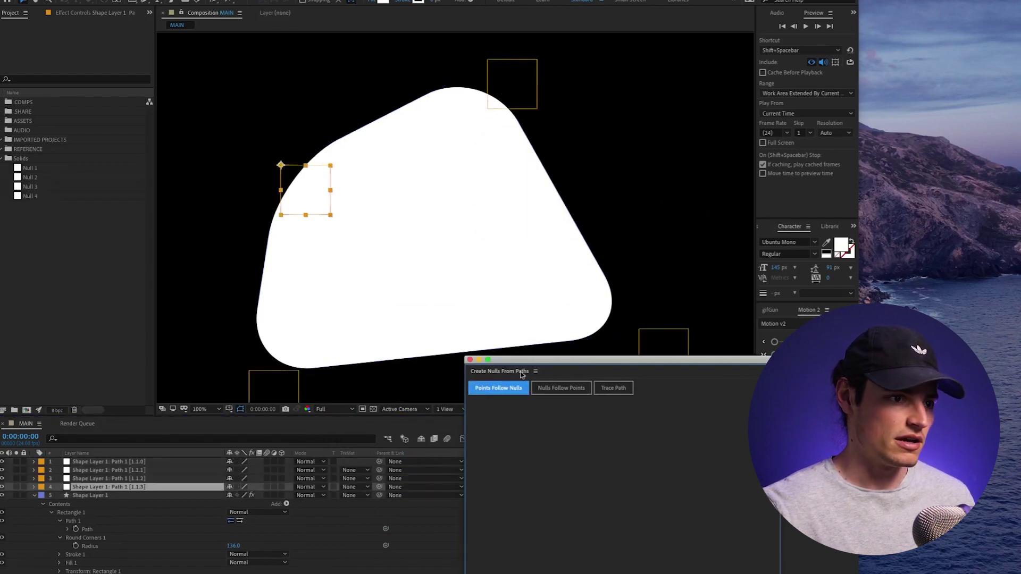
# Drag the upper-left, top and bottom-right nulls to turn the shape sharp and pointed
pyautogui.click(300, 196)
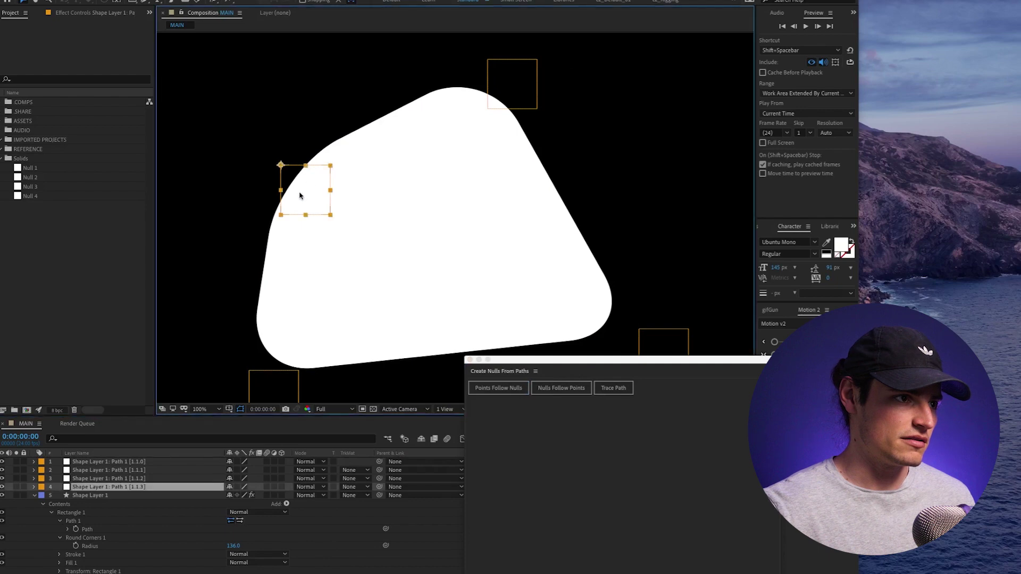
pyautogui.moveTo(300, 196); pyautogui.dragTo(197, 114)
pyautogui.click(538, 104)
pyautogui.moveTo(538, 104); pyautogui.dragTo(449, 265)
pyautogui.click(675, 348)
pyautogui.moveTo(675, 348); pyautogui.dragTo(521, 104)
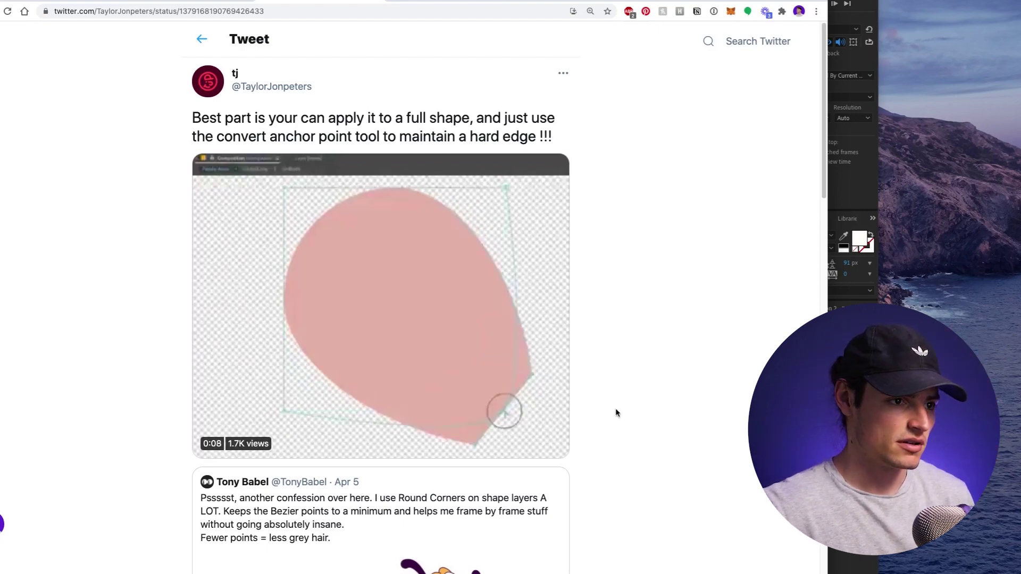
# Watch the round-corners hard-edge tweet's video, then switch to the AEreference preview shortcuts cheat sheet
pyautogui.moveTo(493, 414)
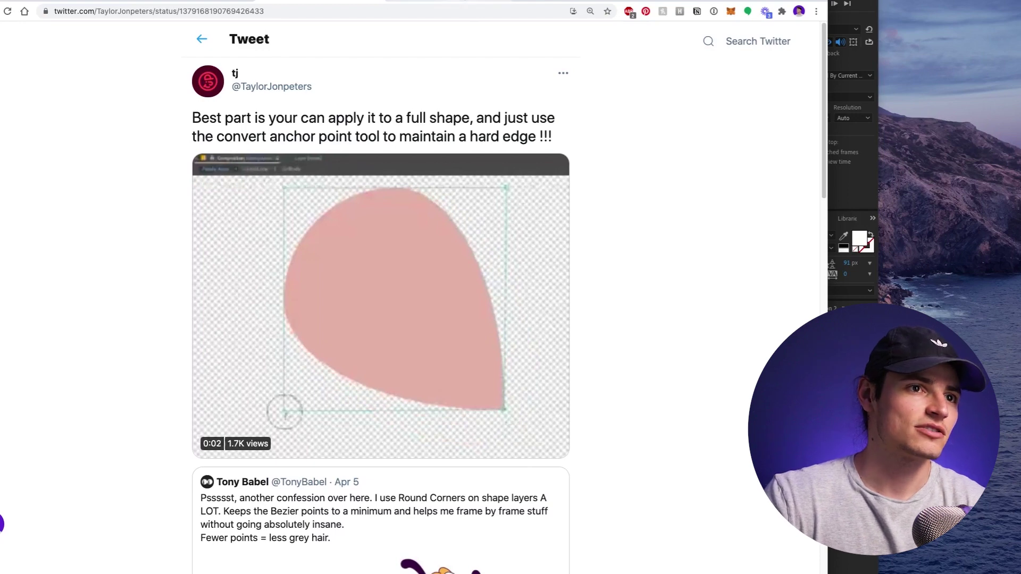
pyautogui.click(447, 2)
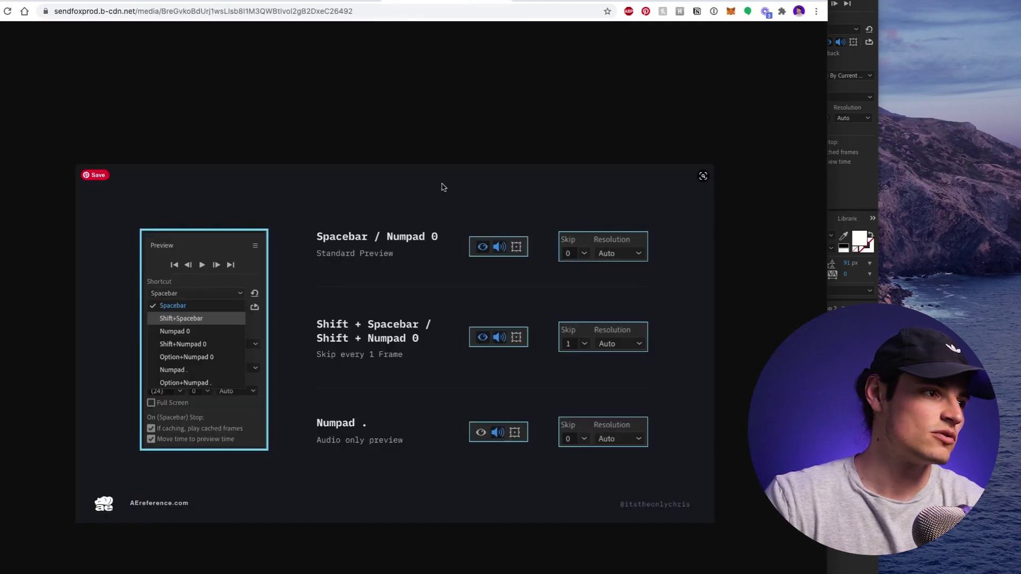
# Enlarge and close the skip-frame preview settings screenshot in the tip thread, then hide Chrome
pyautogui.click(572, 1)
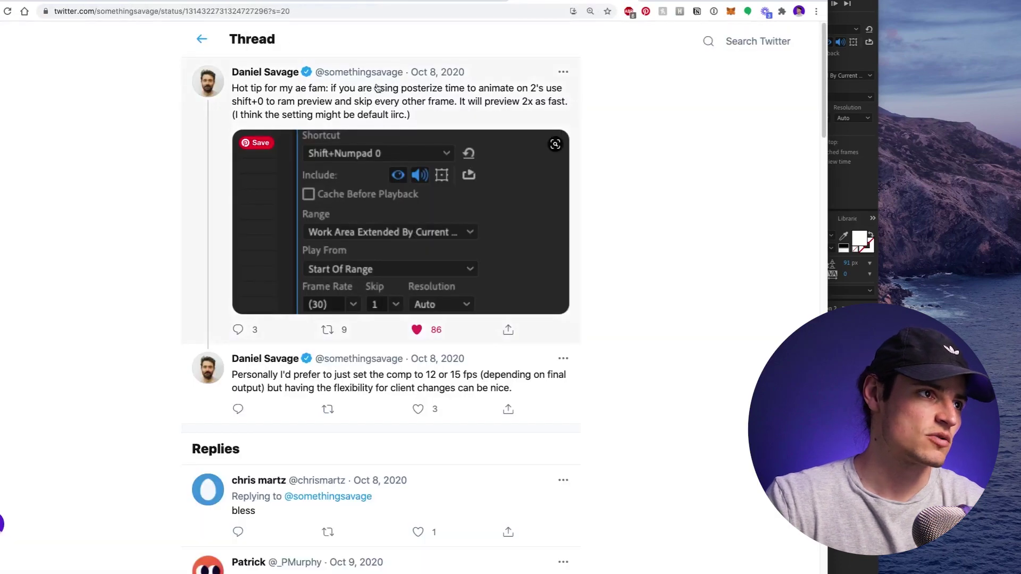
pyautogui.click(457, 238)
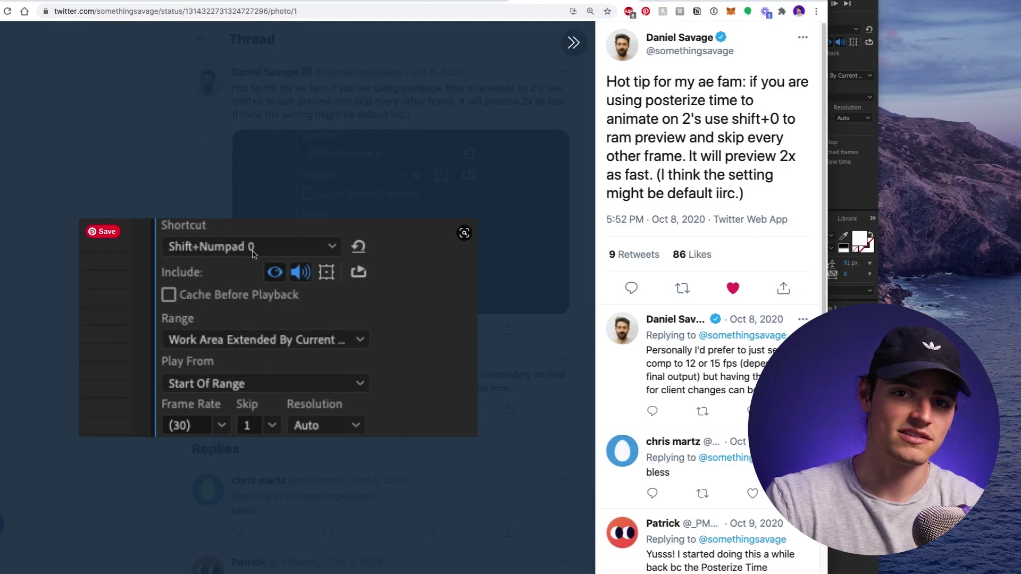
pyautogui.click(280, 217)
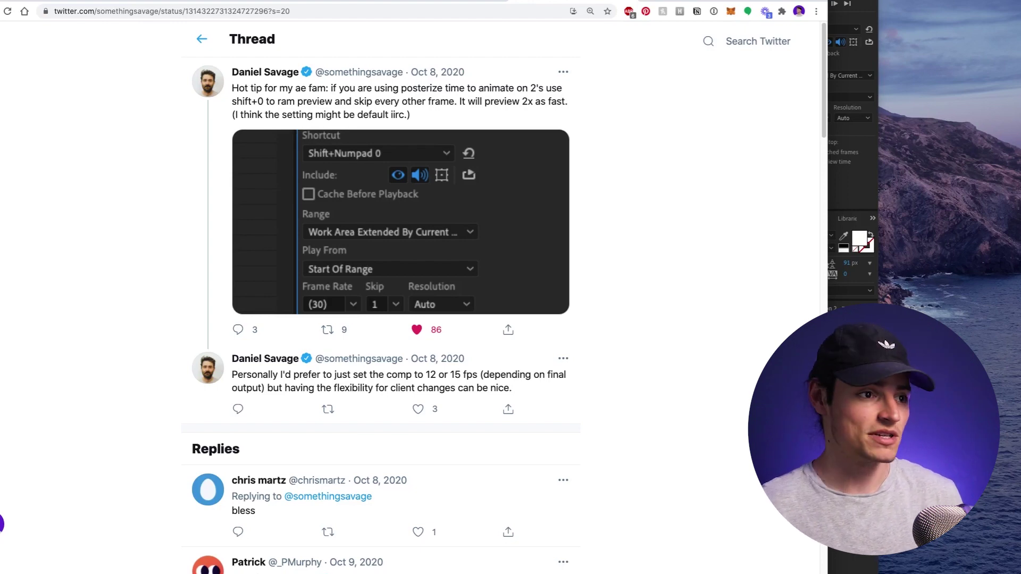
pyautogui.press('super+Tab')
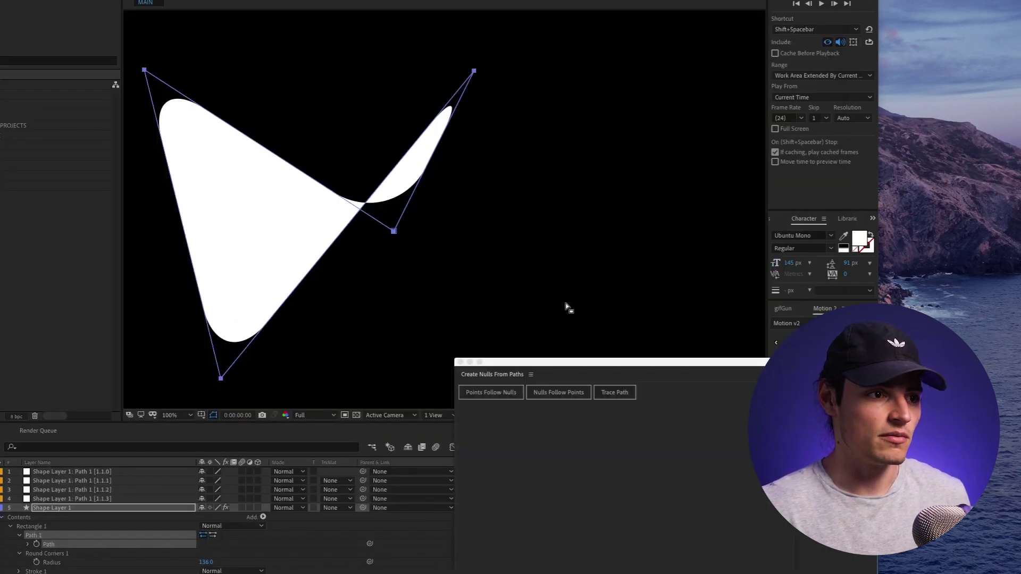
# Close the script window and compare the Spacebar and Shift+Spacebar settings in the Preview panel
pyautogui.click(460, 362)
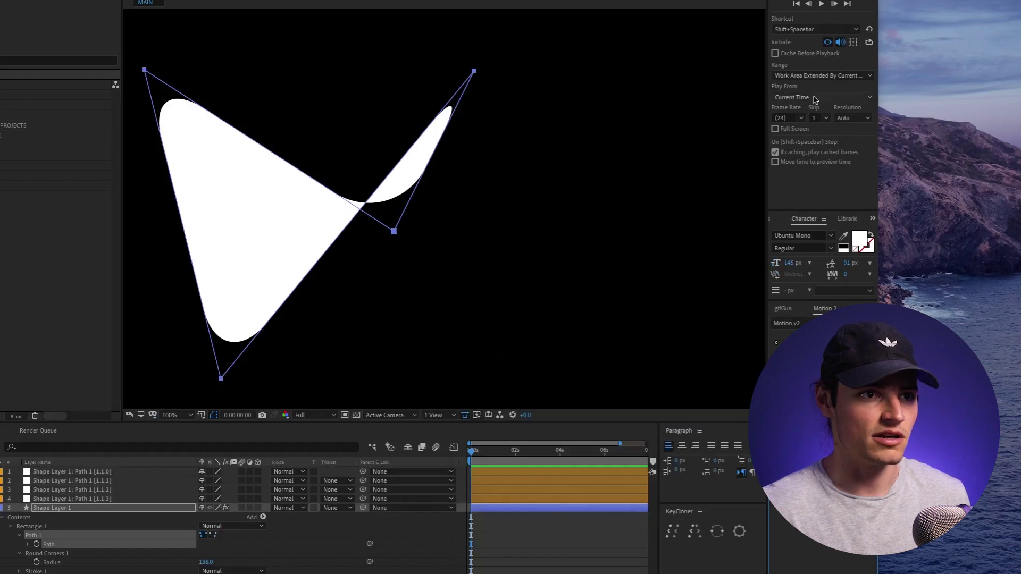
pyautogui.click(814, 98)
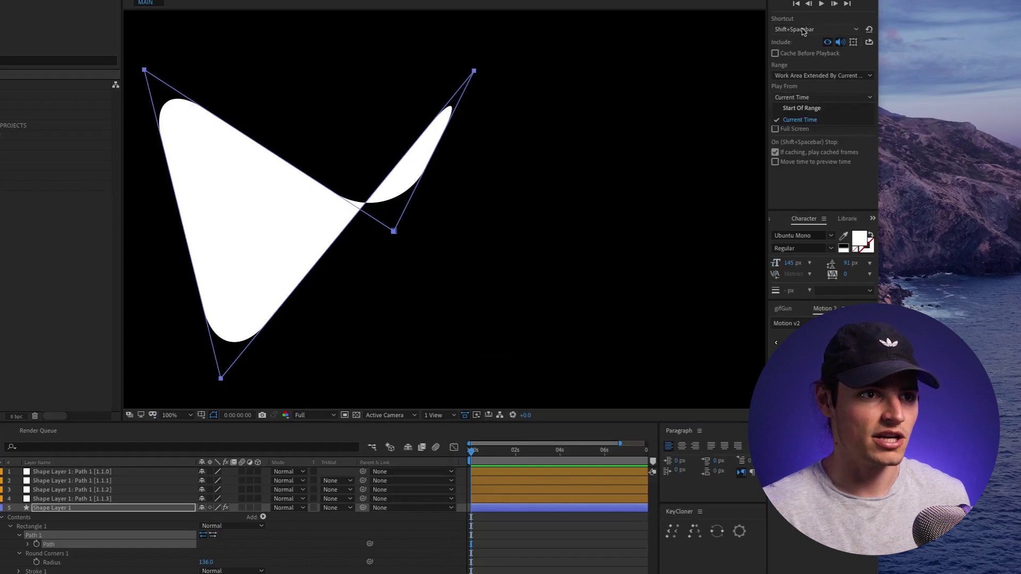
pyautogui.click(815, 29)
pyautogui.click(806, 41)
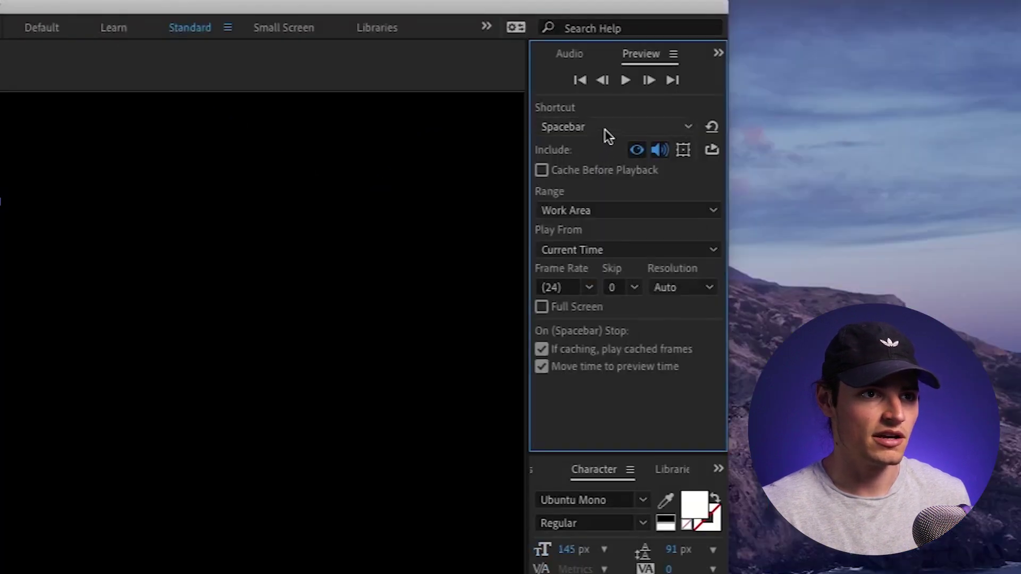
pyautogui.click(605, 129)
pyautogui.click(612, 165)
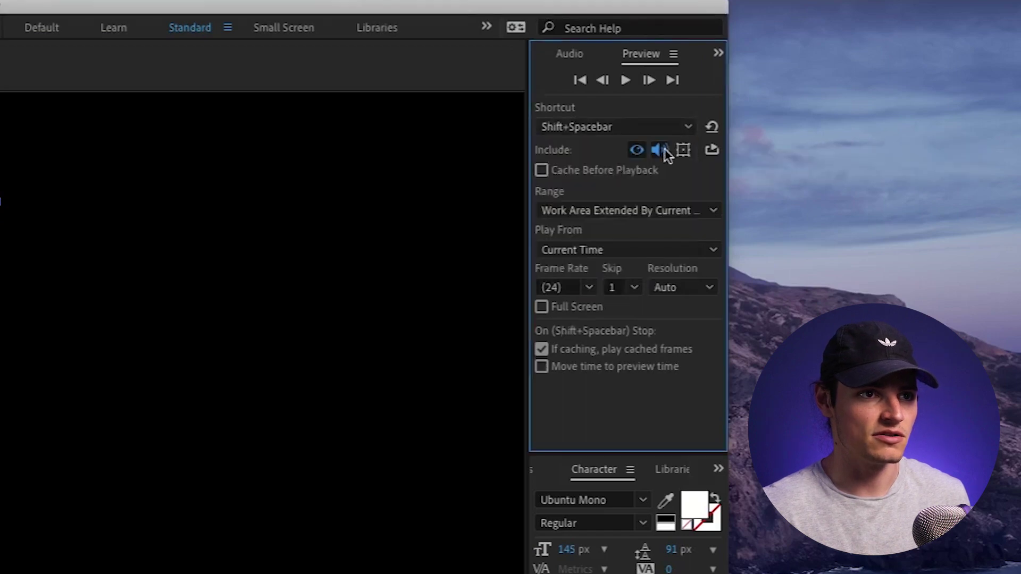
pyautogui.click(662, 128)
pyautogui.click(650, 147)
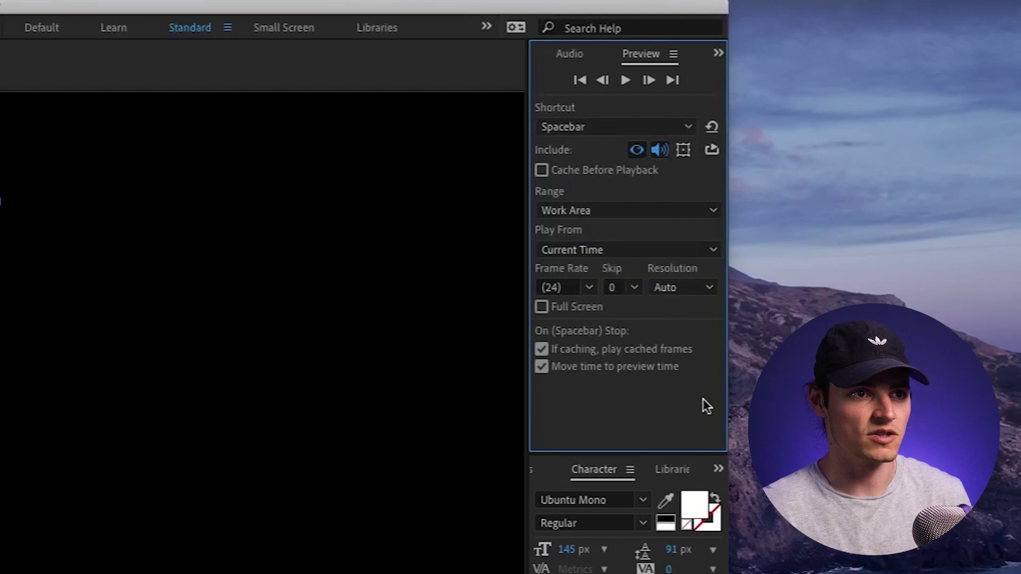
pyautogui.click(645, 126)
pyautogui.click(633, 163)
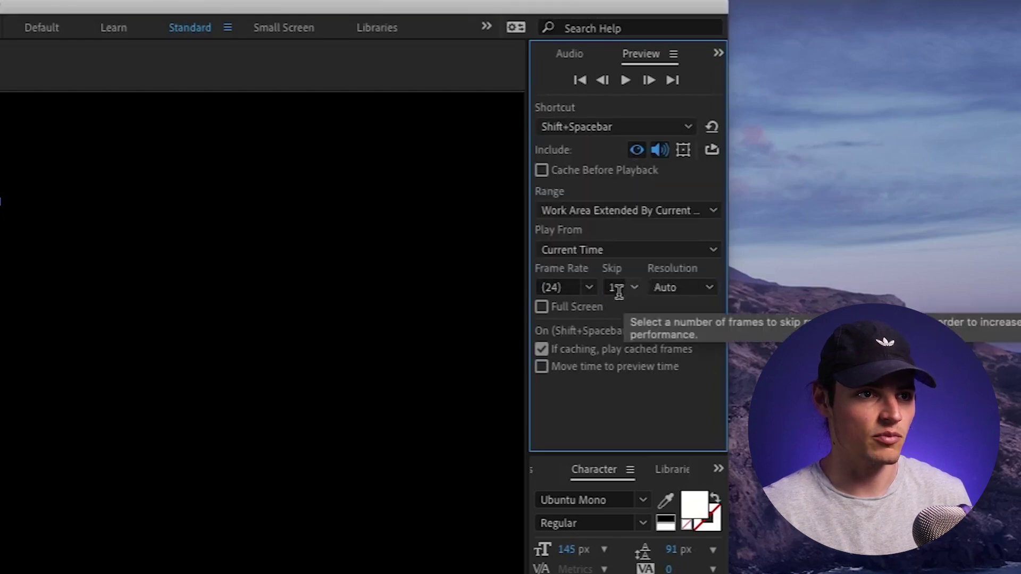
# Set the Preview panel shortcut to Numpad . and switch back to Chrome
pyautogui.click(651, 128)
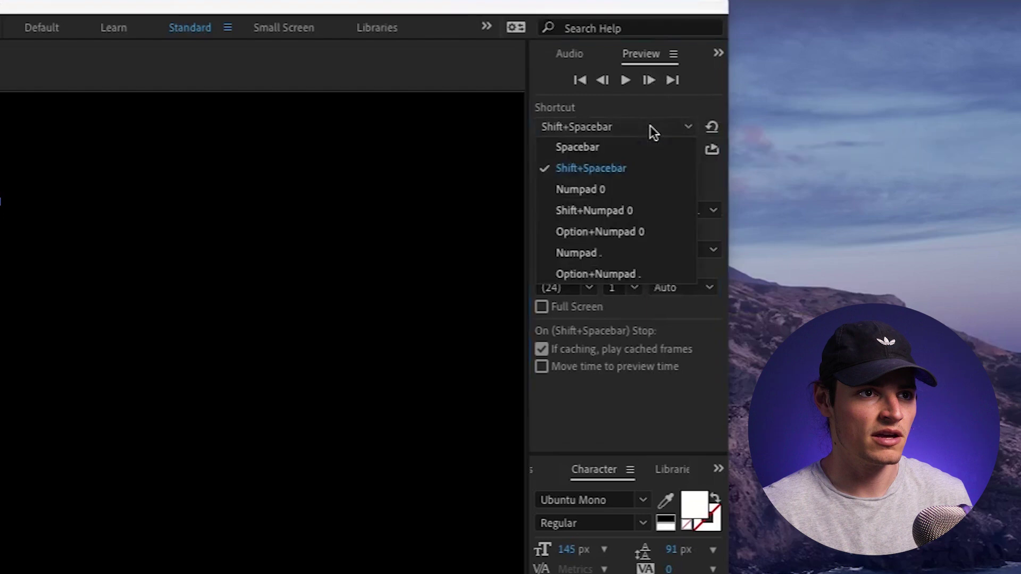
pyautogui.click(629, 253)
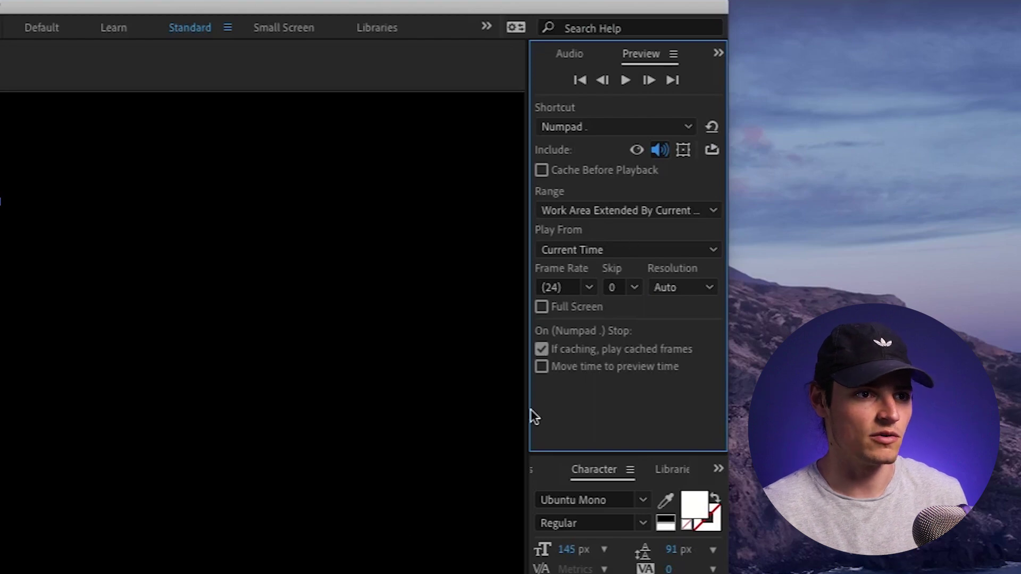
pyautogui.press('super+Tab')
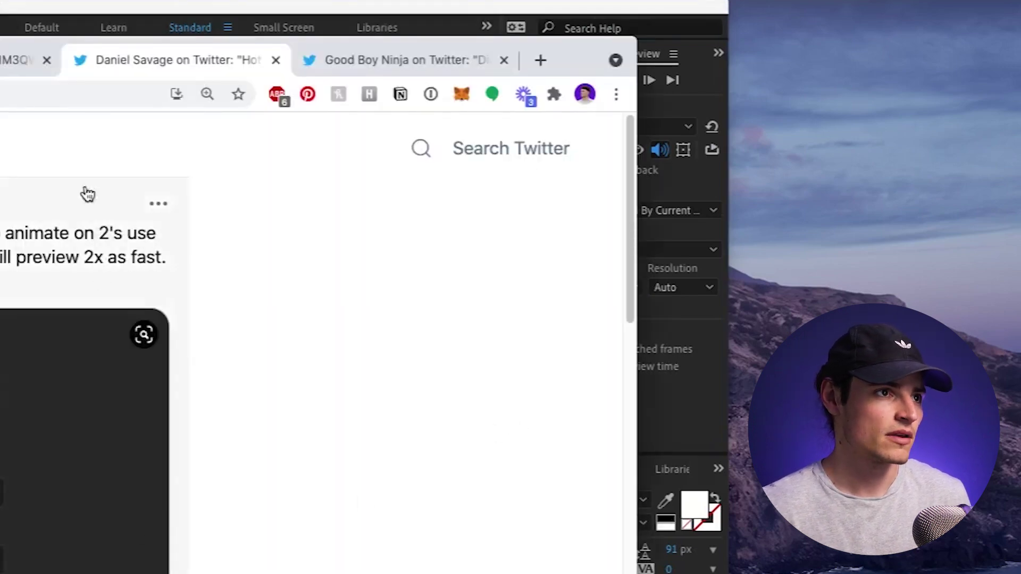
# Review the preview shortcuts chart, then open the tweet on dragging properties into the viewer as live text
pyautogui.hotkey('ctrl', 'shift', 'Tab')
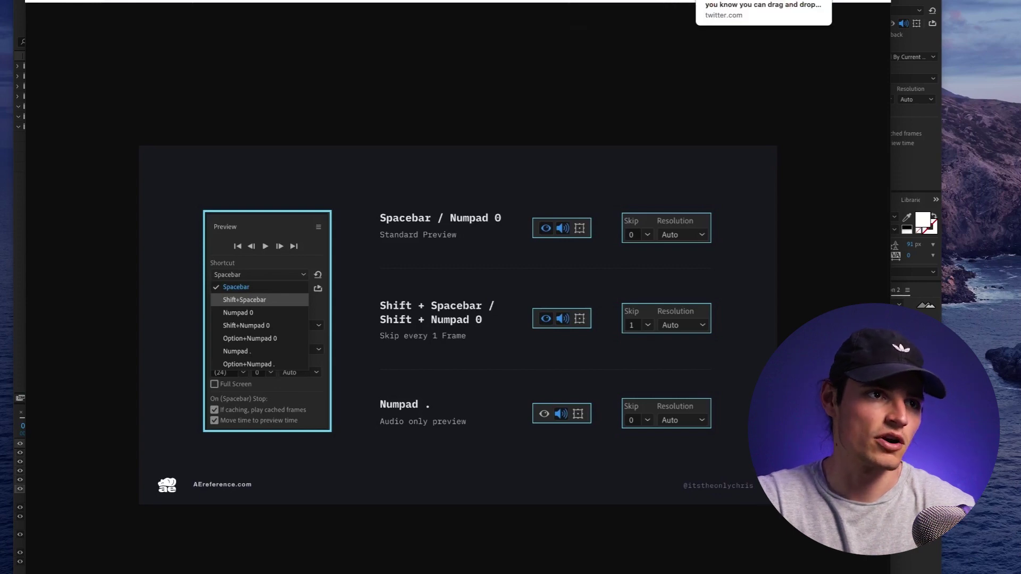
pyautogui.click(760, 2)
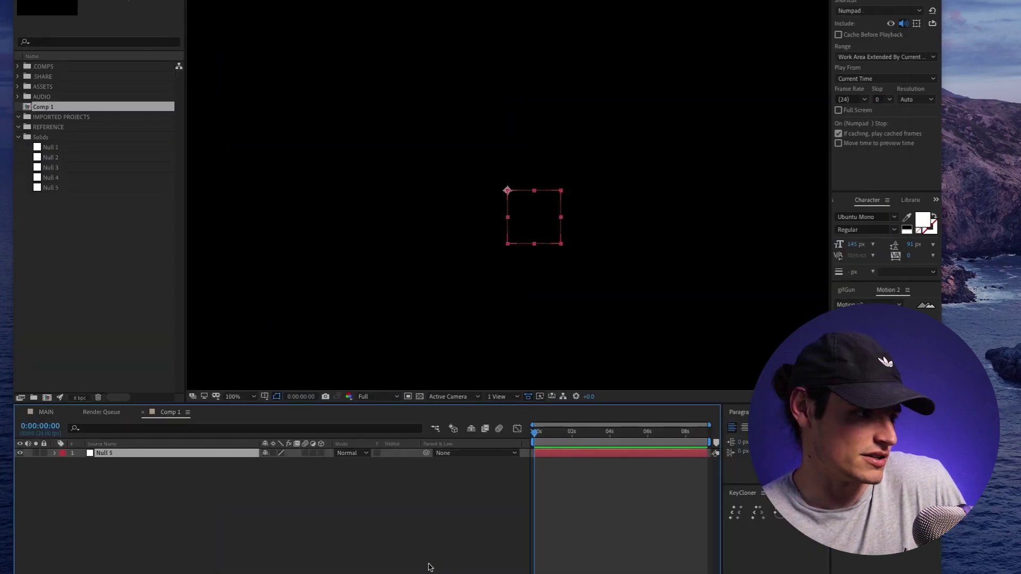
# Turn Null 5's Position into a live text readout in the comp at 61 px font size
pyautogui.click(54, 453)
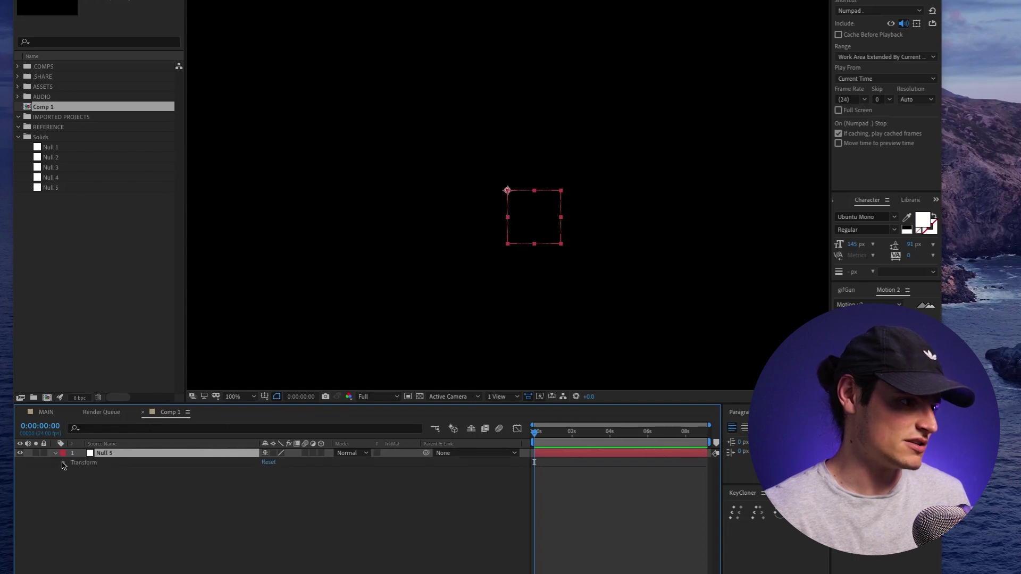
pyautogui.click(64, 463)
pyautogui.moveTo(106, 480); pyautogui.dragTo(410, 92)
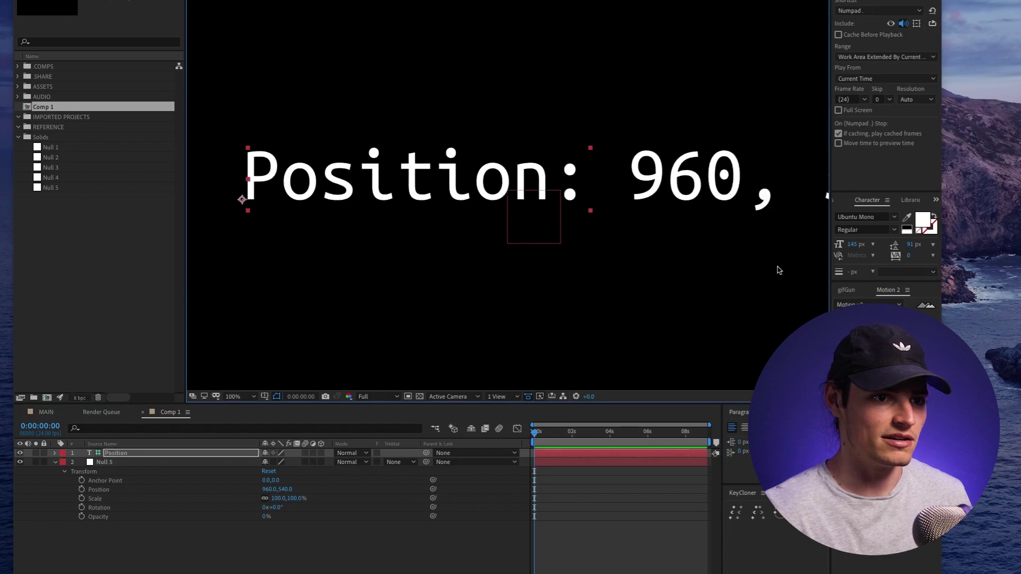
pyautogui.moveTo(867, 245); pyautogui.dragTo(810, 249)
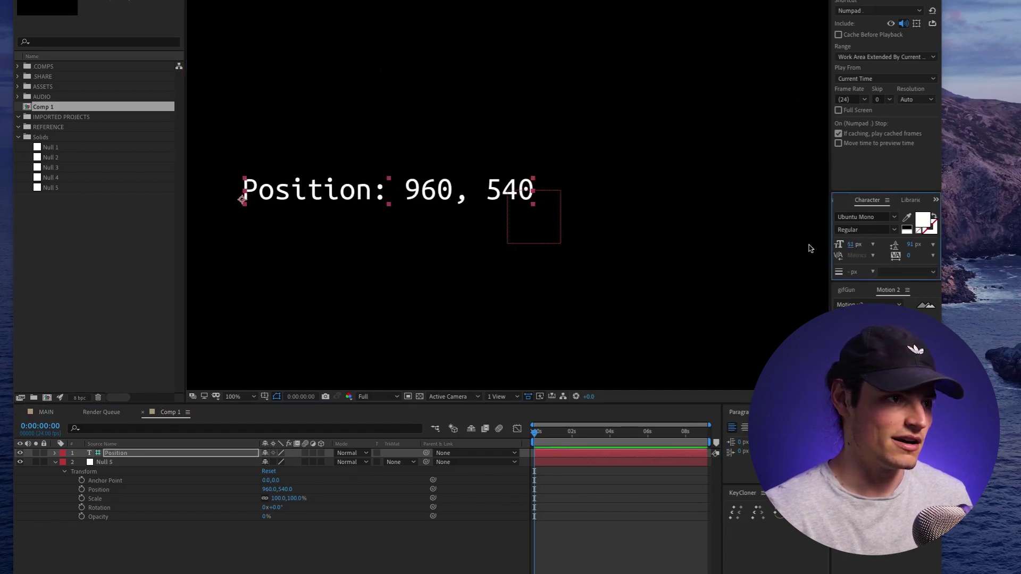
# Move Null 5 to 1025, 559 and add a live Scale readout to the comp
pyautogui.click(539, 226)
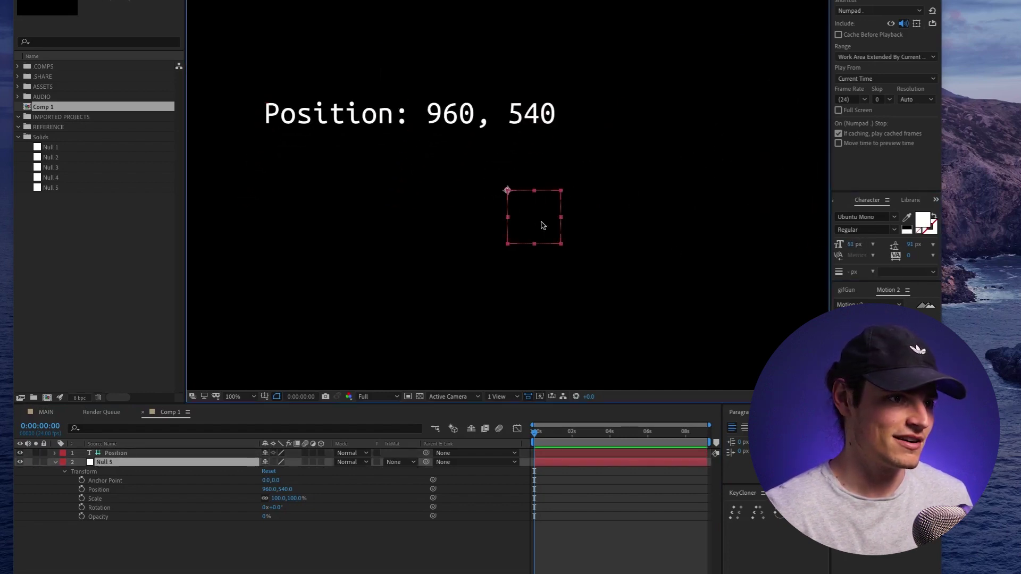
pyautogui.moveTo(540, 226); pyautogui.dragTo(567, 230)
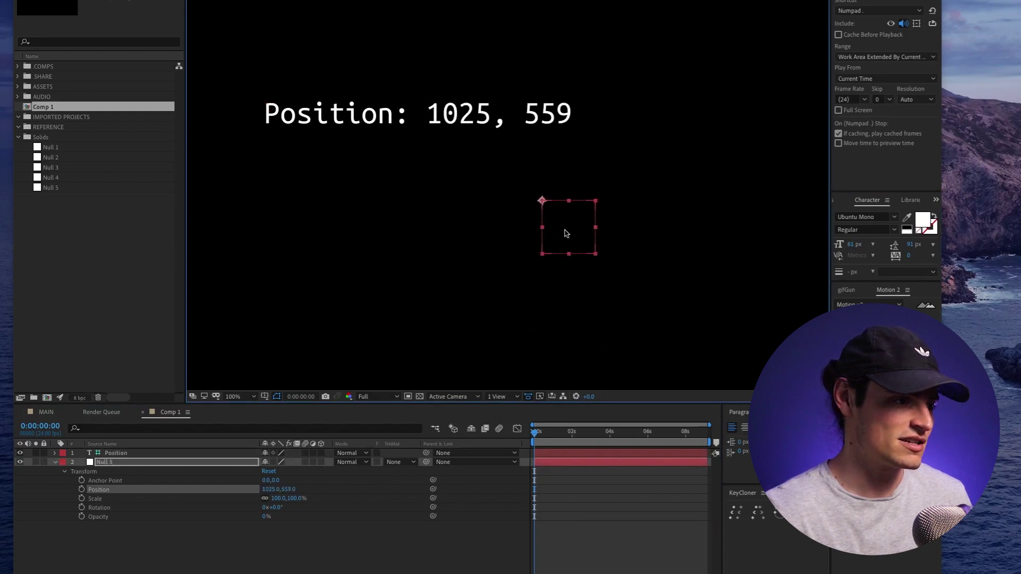
pyautogui.click(90, 549)
pyautogui.moveTo(120, 499); pyautogui.dragTo(289, 189)
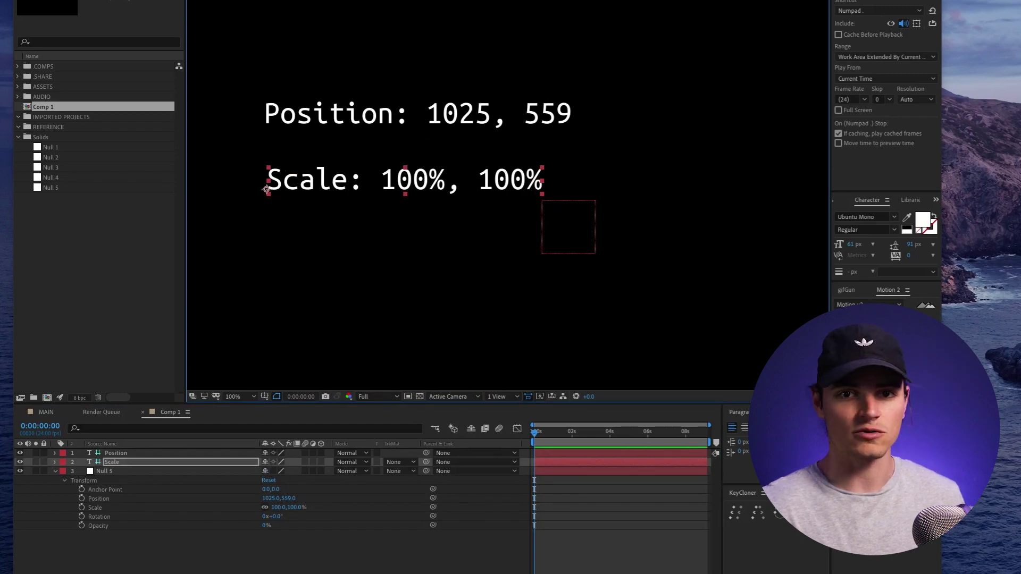
# Add and undo a duplicate Position readout, then bring up the Position text layer's Guide Layer option
pyautogui.click(240, 508)
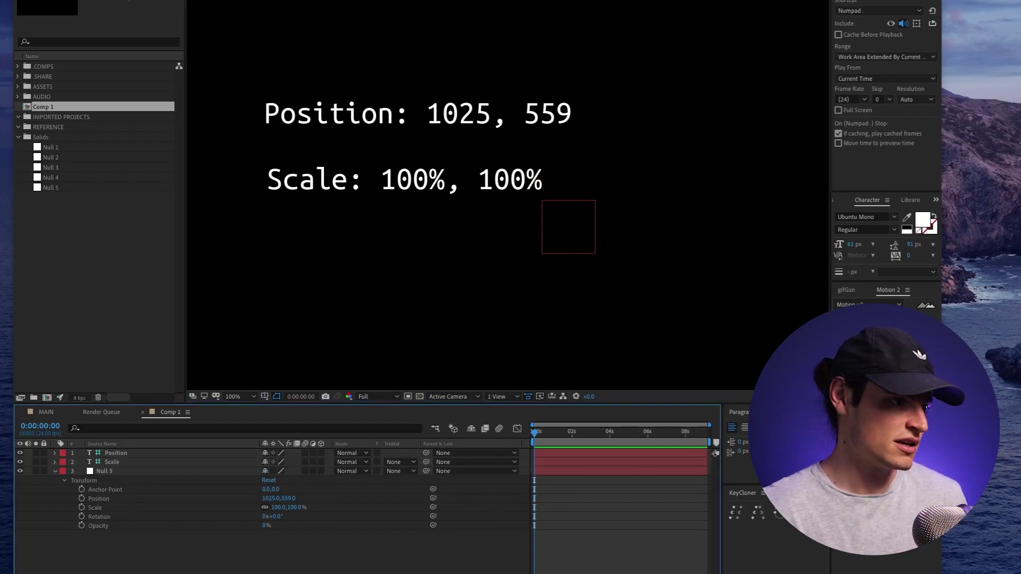
pyautogui.click(146, 473)
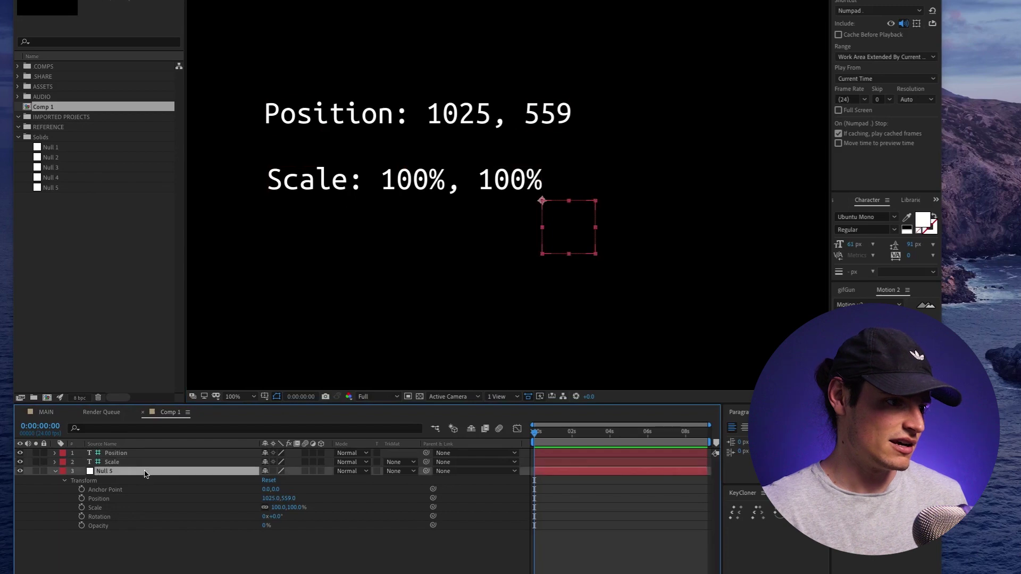
pyautogui.click(119, 501)
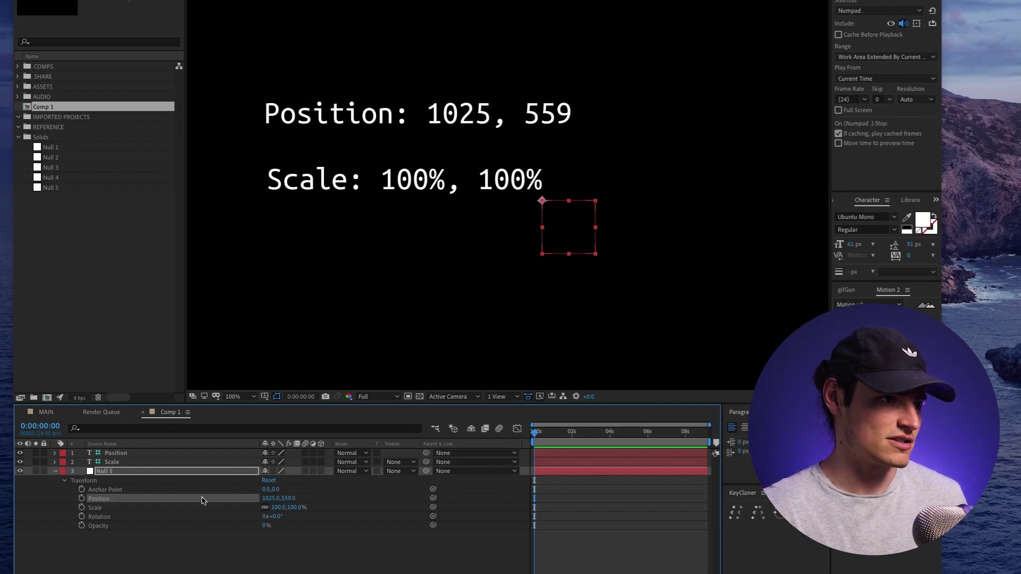
pyautogui.moveTo(202, 500); pyautogui.dragTo(348, 270)
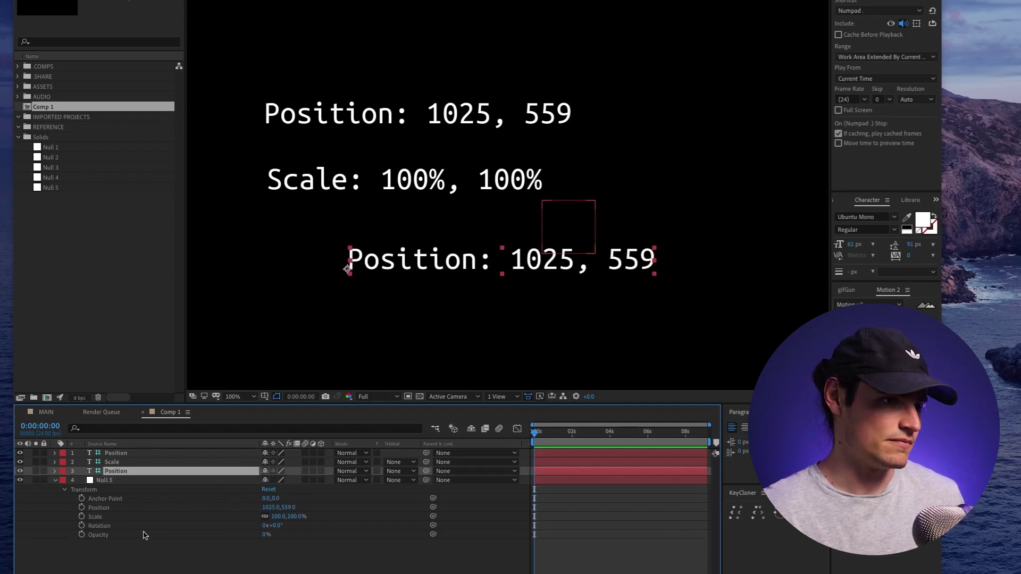
pyautogui.press('super+z')
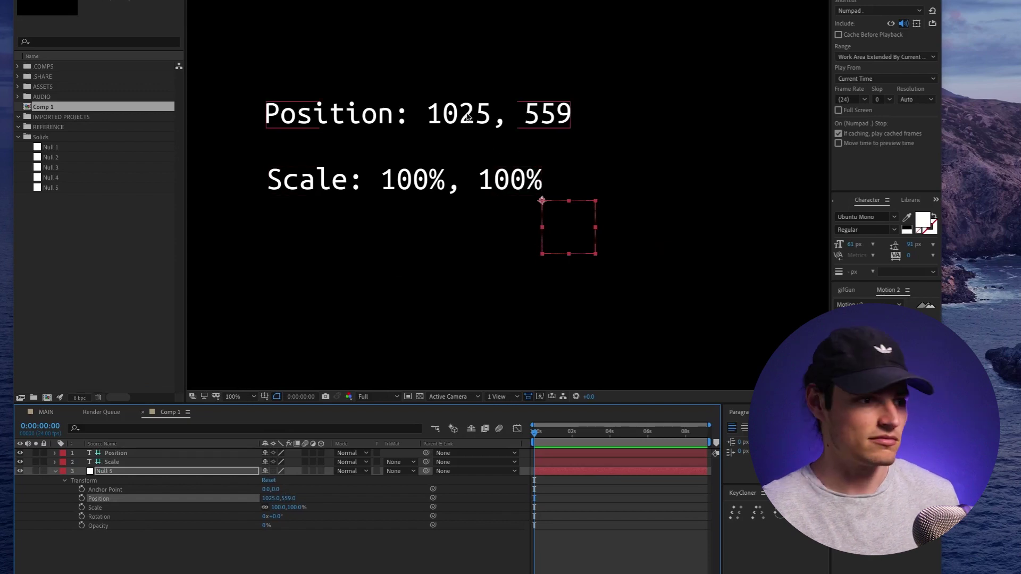
pyautogui.rightClick(122, 452)
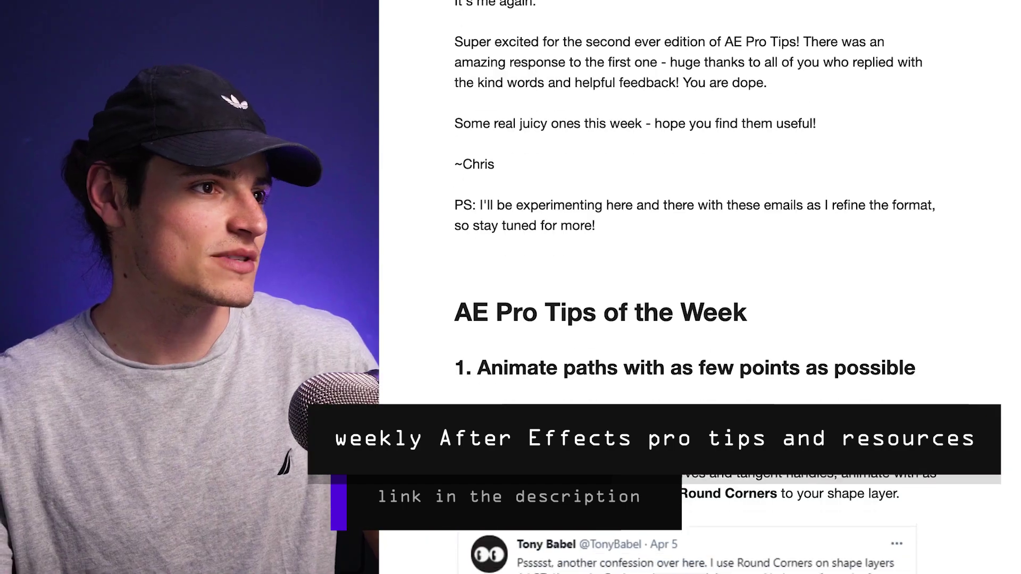
# Scroll the newsletter past the Round Corners and preview shortcut tips to the expression screenshots
pyautogui.scroll(-15, 685, 287)
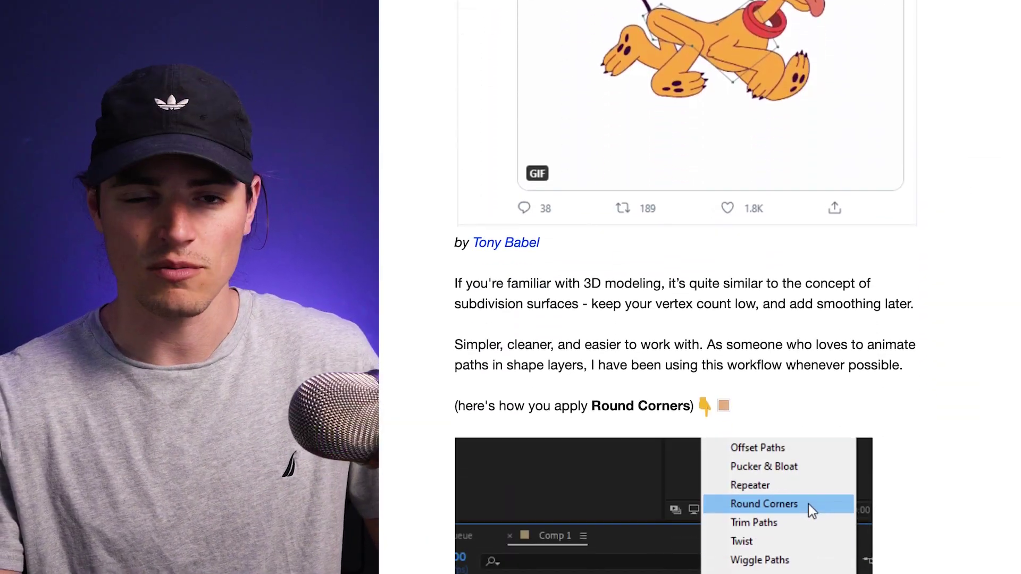
pyautogui.scroll(-15, 686, 287)
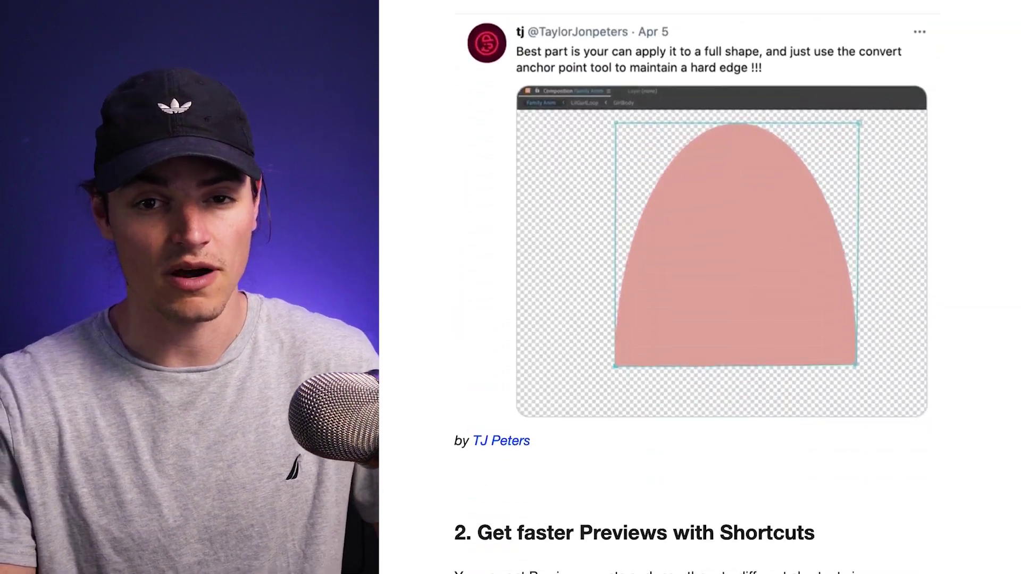
pyautogui.scroll(-15, 686, 288)
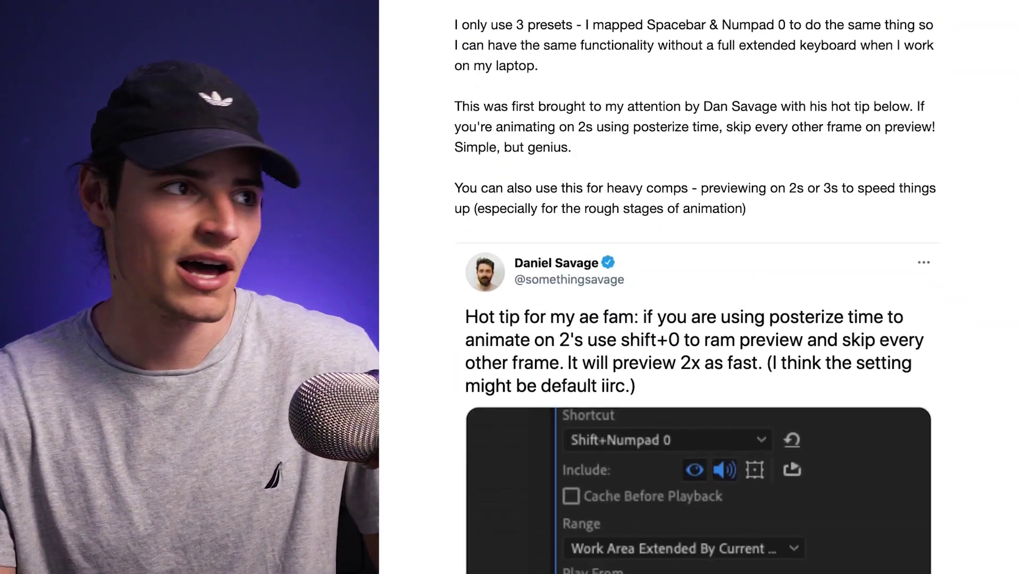
pyautogui.scroll(-15, 686, 287)
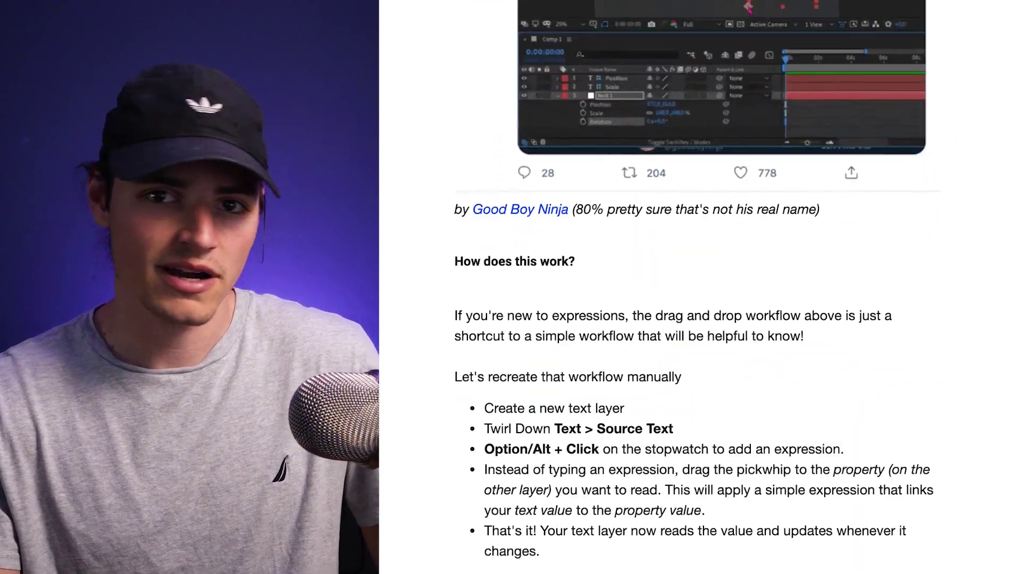
pyautogui.scroll(-8, 686, 287)
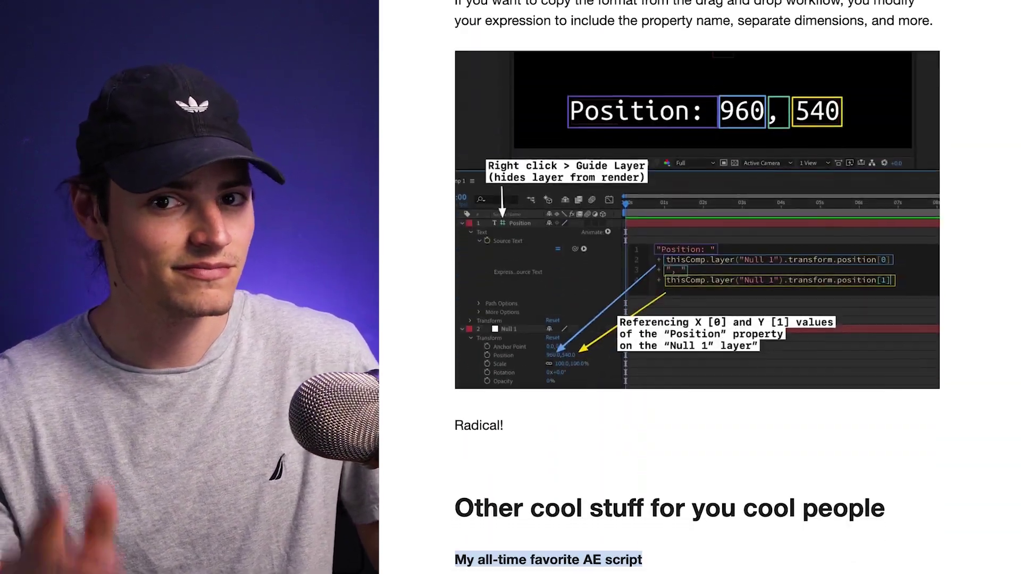